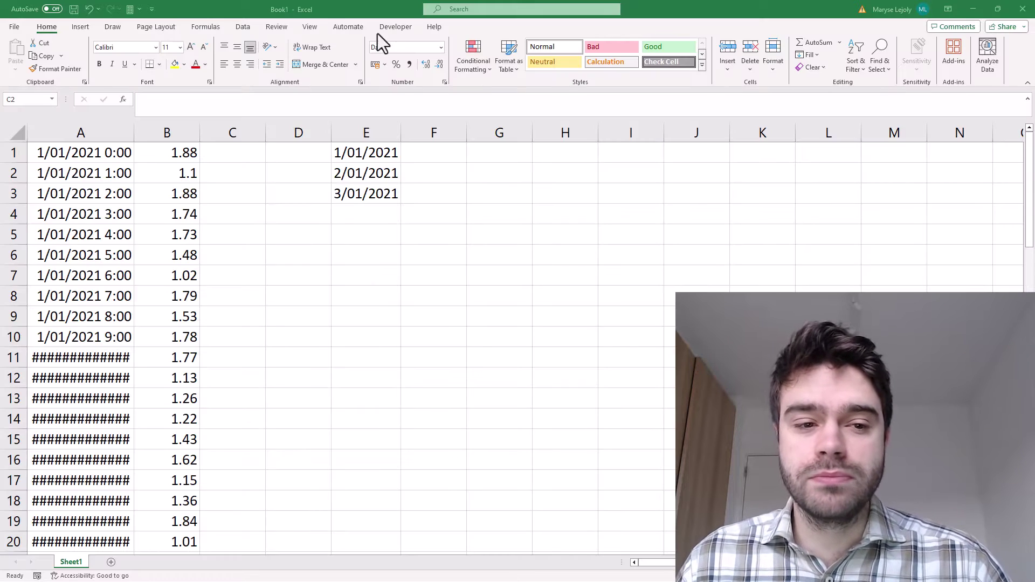
{"action": "left_click_drag", "start_coordinate": [138, 132], "coordinate": [138, 132]}
{"action": "double_click", "coordinate": [138, 133]}
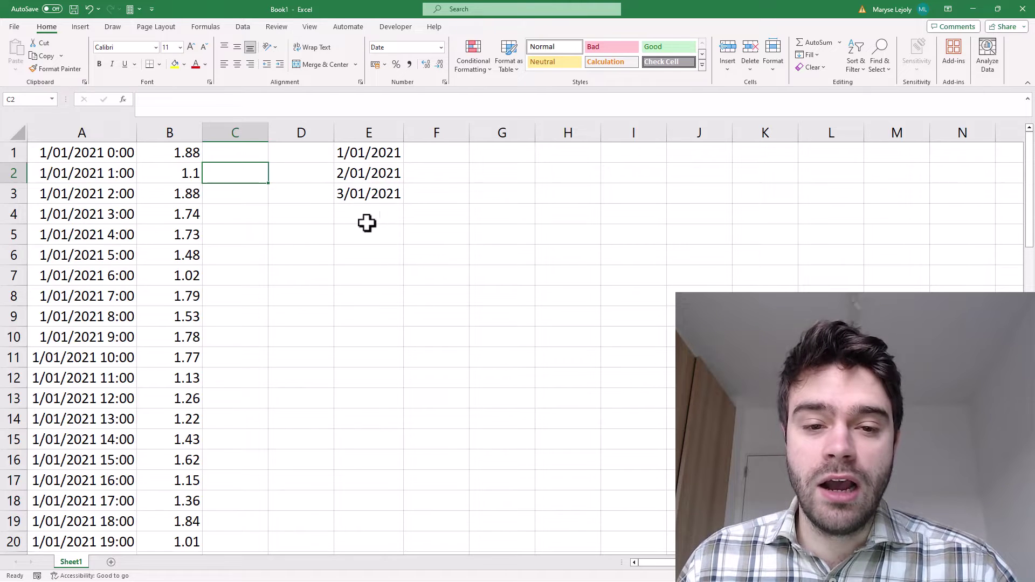
{"action": "left_click", "coordinate": [377, 152]}
{"action": "left_click", "coordinate": [377, 173]}
{"action": "left_click", "coordinate": [376, 194]}
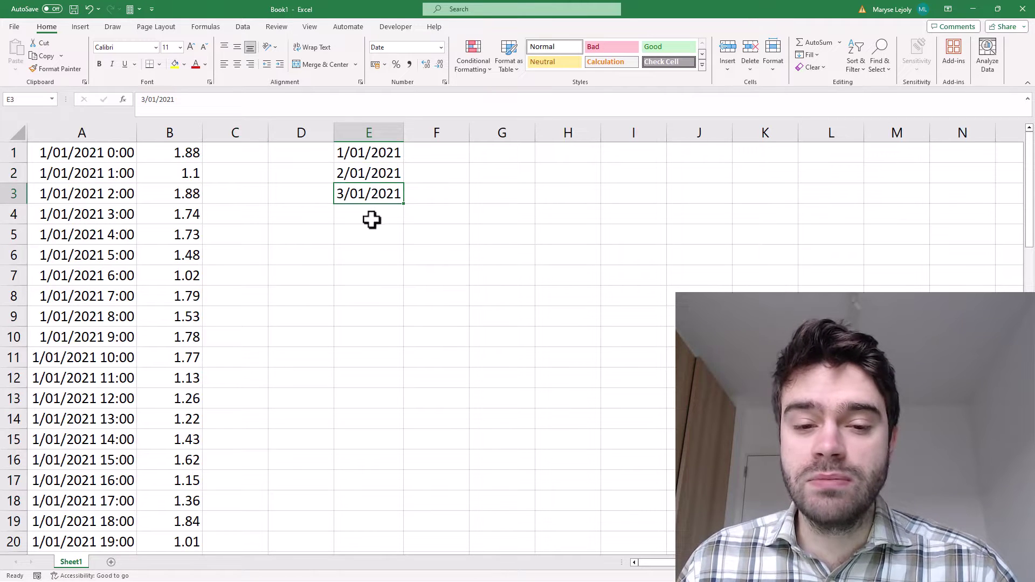
{"action": "left_click", "coordinate": [449, 156]}
{"action": "left_click_drag", "start_coordinate": [444, 199], "coordinate": [446, 145]}
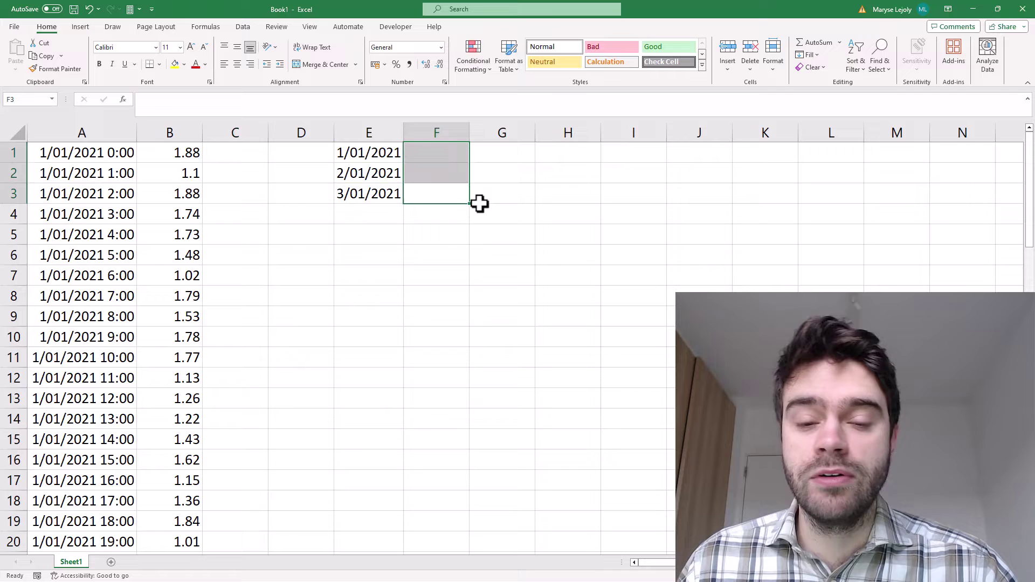
{"action": "left_click", "coordinate": [501, 192]}
{"action": "left_click_drag", "start_coordinate": [502, 192], "coordinate": [502, 154]}
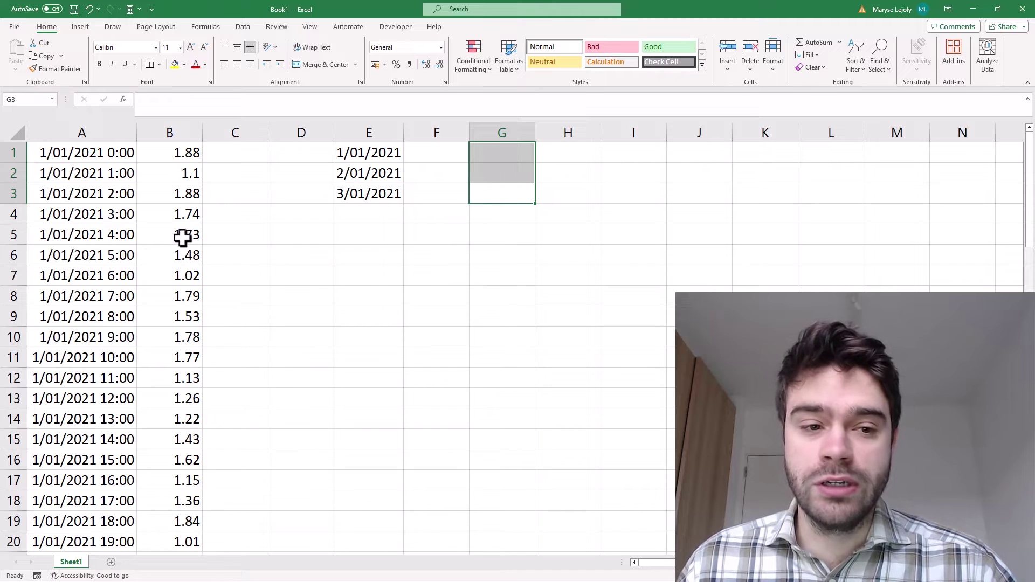
{"action": "left_click", "coordinate": [120, 155]}
{"action": "left_click", "coordinate": [121, 175]}
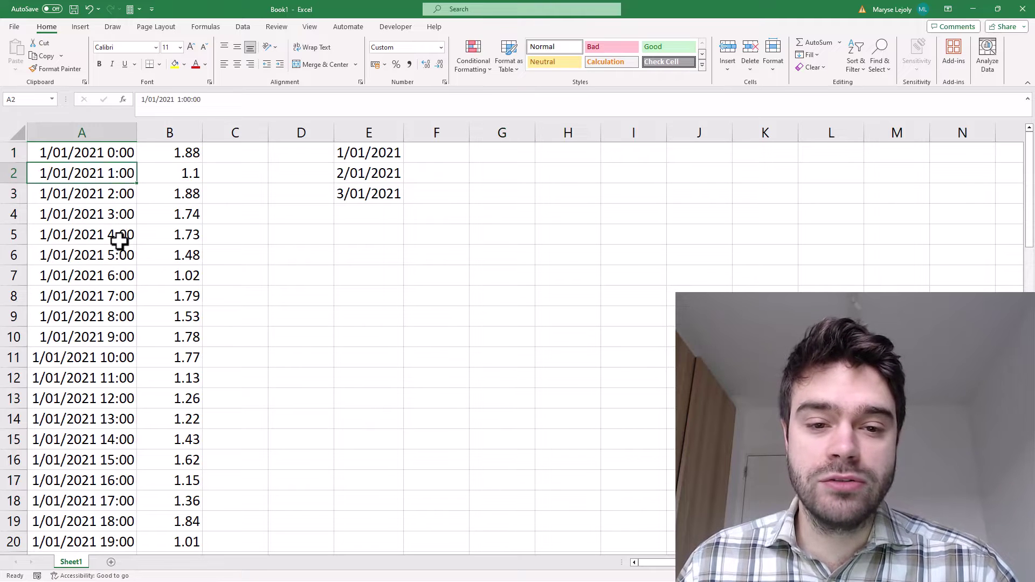
- Enter =YEAR(A1), =MONTH(A1) and =DAY(A1) in D6:D8, giving 2021, 1 and 1
{"action": "left_click", "coordinate": [317, 250]}
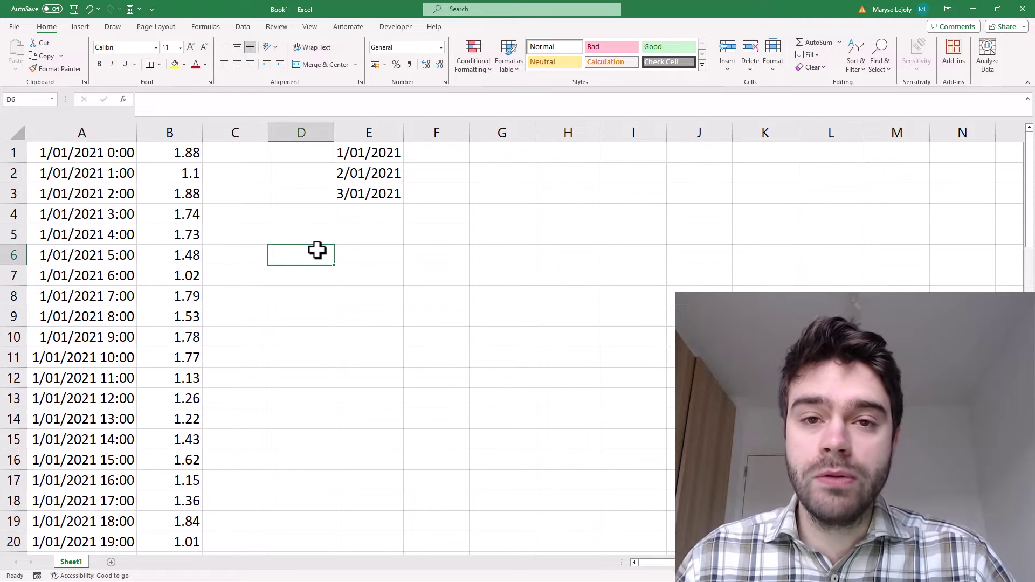
{"action": "type", "text": "="}
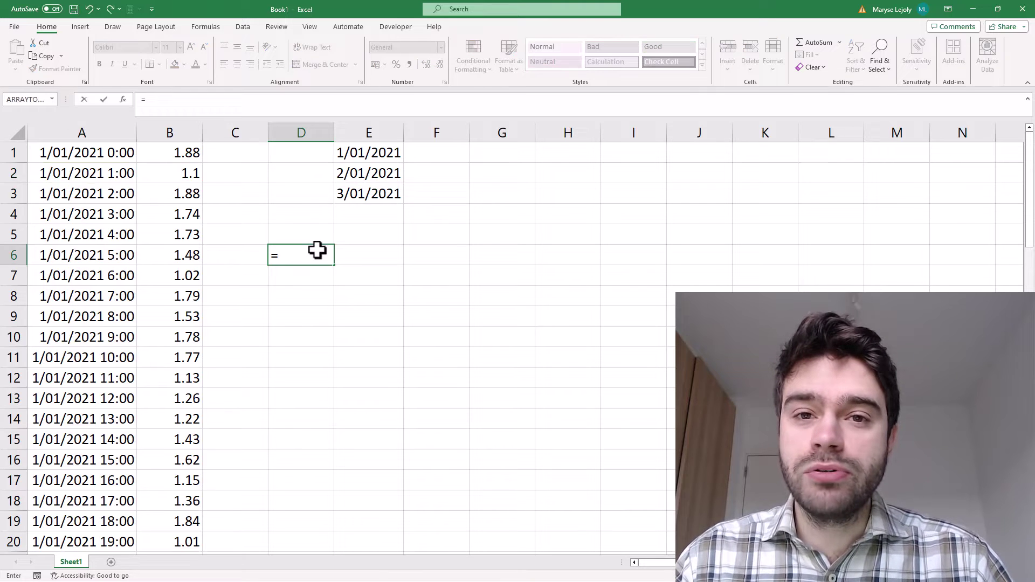
{"action": "type", "text": "year("}
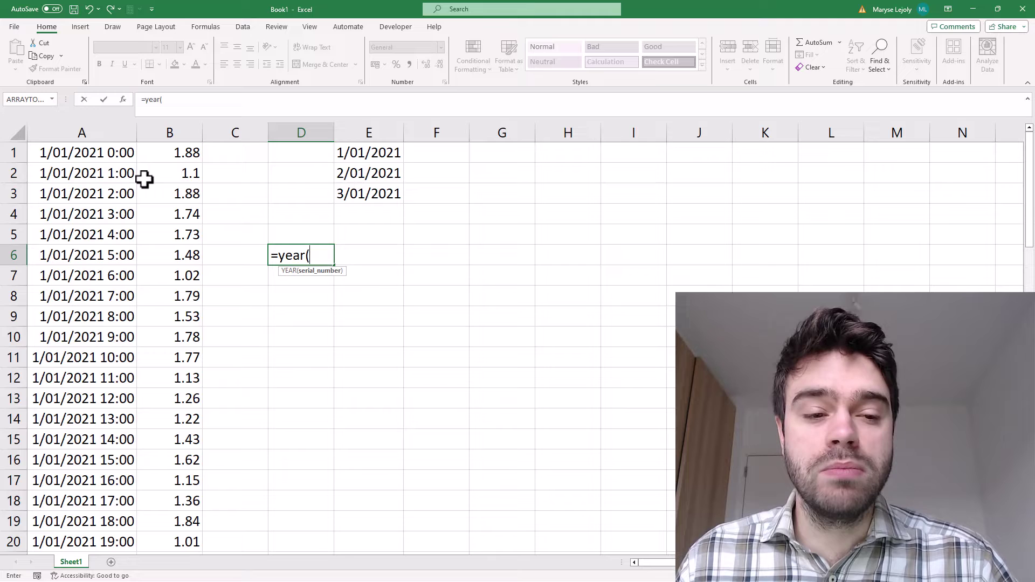
{"action": "left_click", "coordinate": [103, 153]}
{"action": "type", "text": ")"}
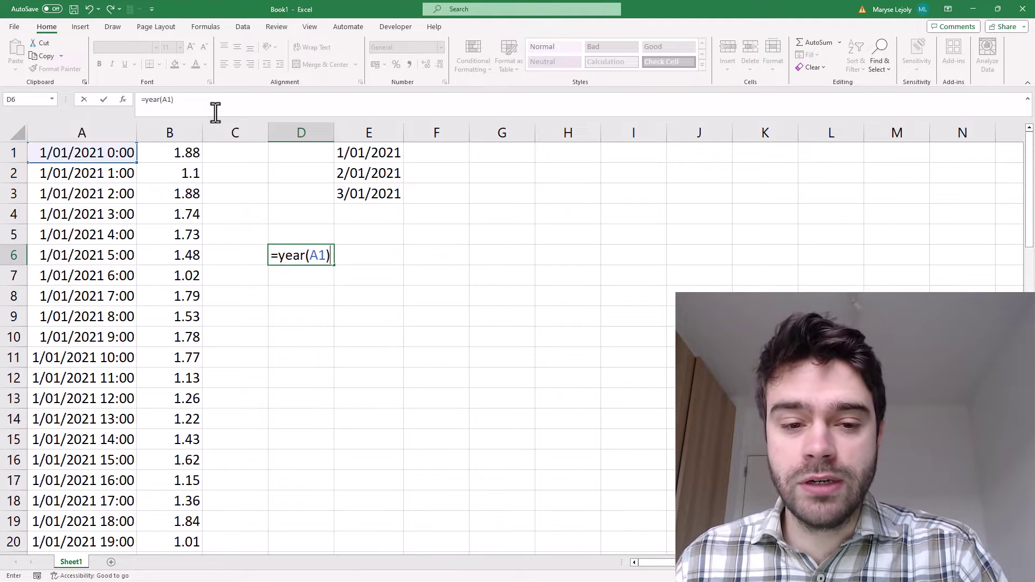
{"action": "key", "text": "Return"}
{"action": "type", "text": "=month("}
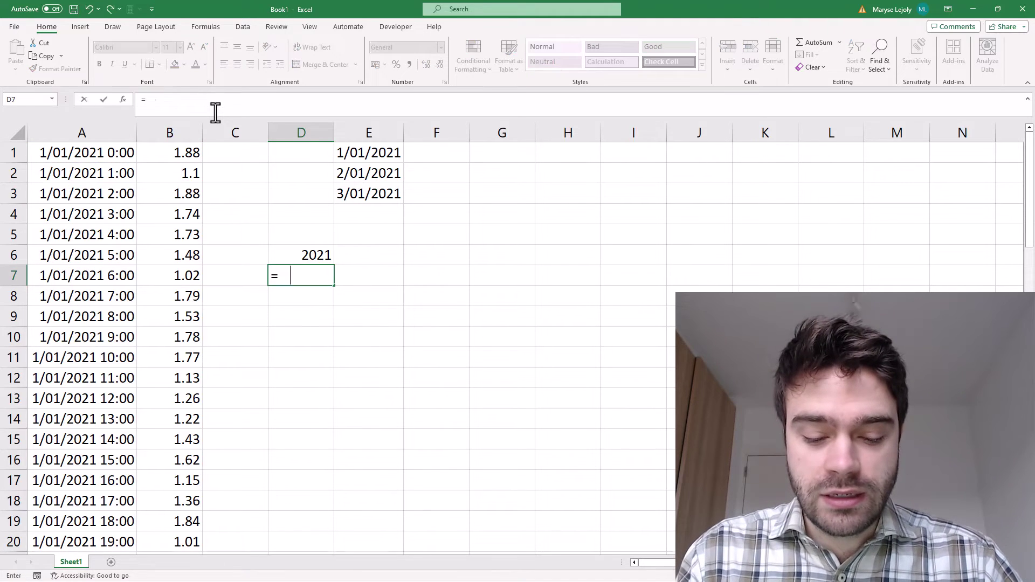
{"action": "left_click", "coordinate": [81, 153]}
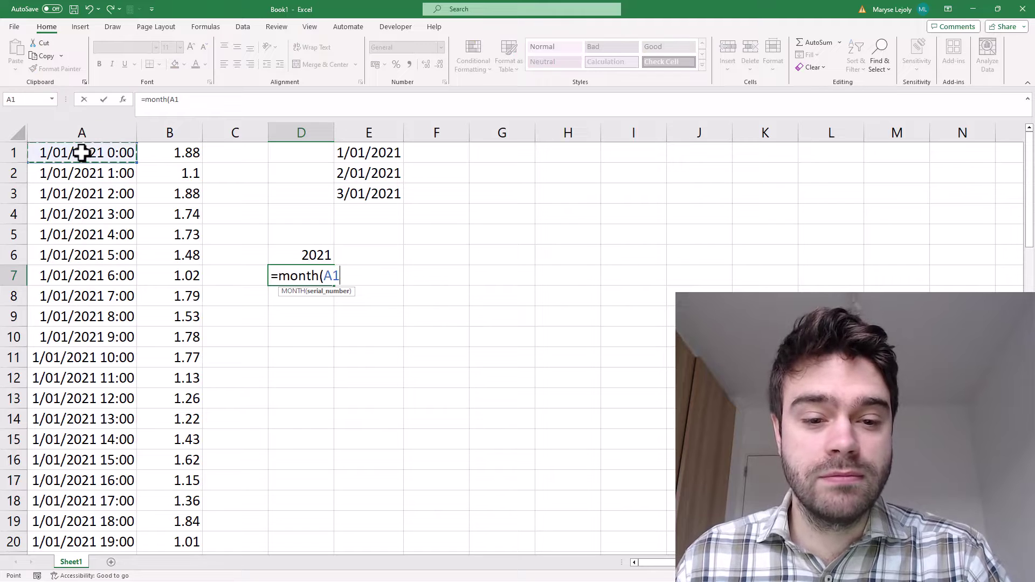
{"action": "type", "text": ")"}
{"action": "key", "text": "Return"}
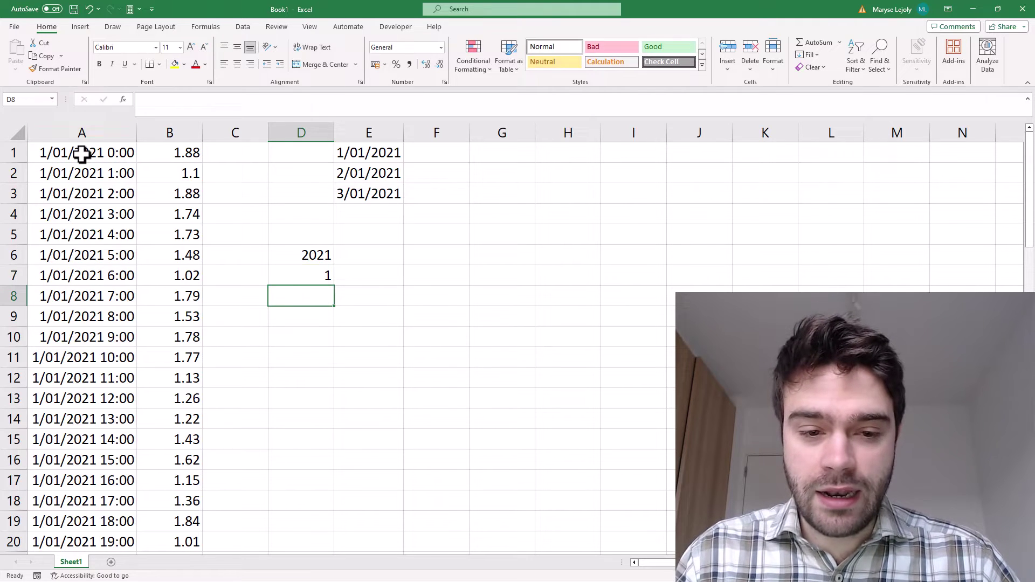
{"action": "type", "text": "=day("}
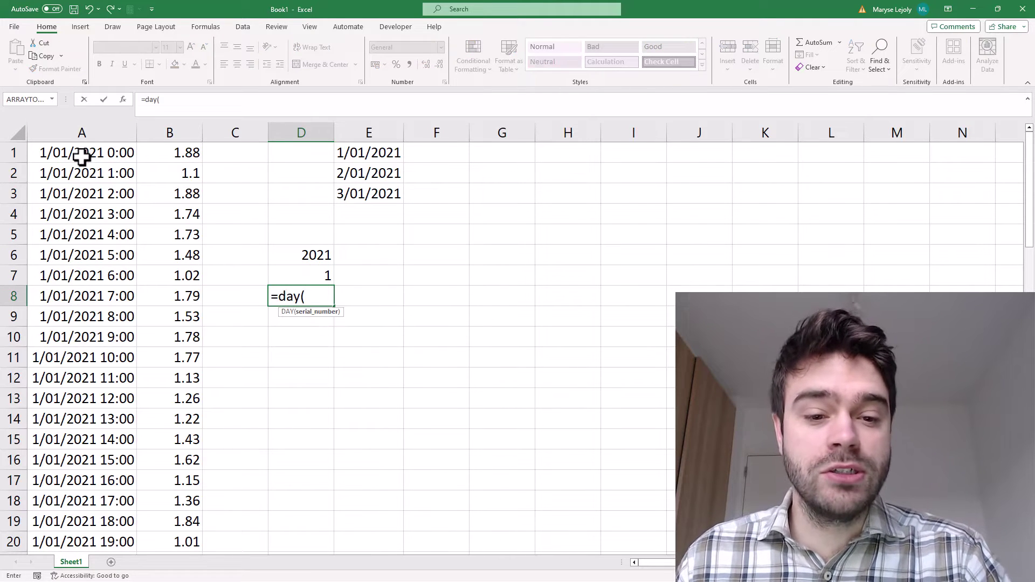
{"action": "left_click", "coordinate": [81, 153]}
{"action": "type", "text": ")"}
{"action": "key", "text": "Return"}
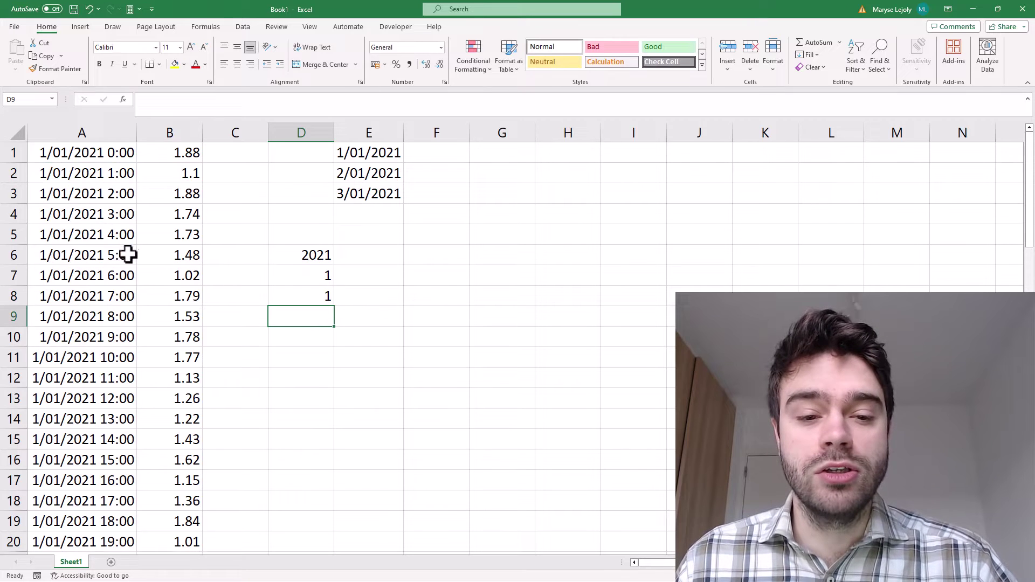
- Compare A1 with the three test formulas, then select D6:D8
{"action": "left_click", "coordinate": [84, 155]}
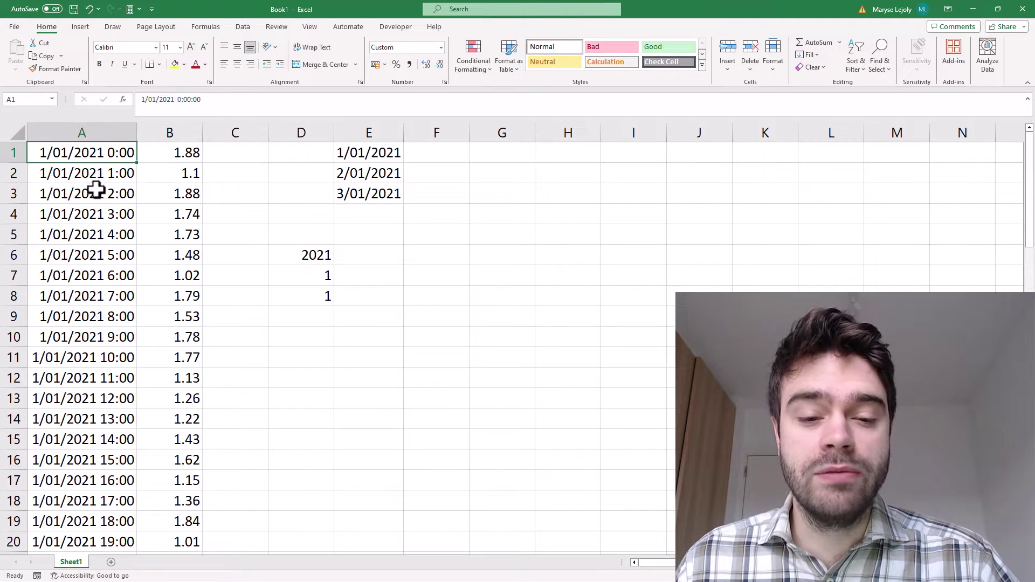
{"action": "left_click", "coordinate": [304, 257]}
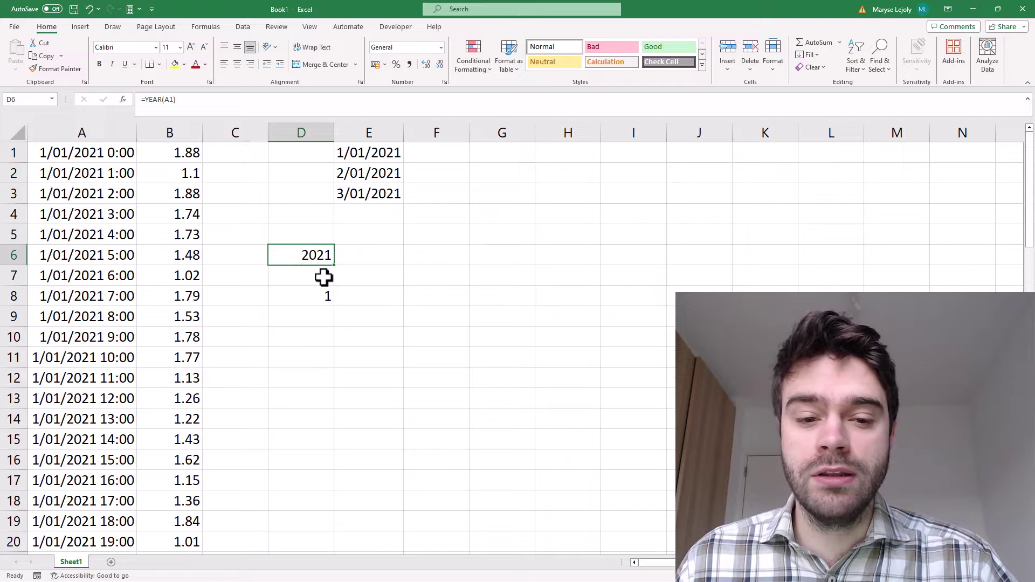
{"action": "left_click", "coordinate": [324, 277]}
{"action": "left_click", "coordinate": [321, 296]}
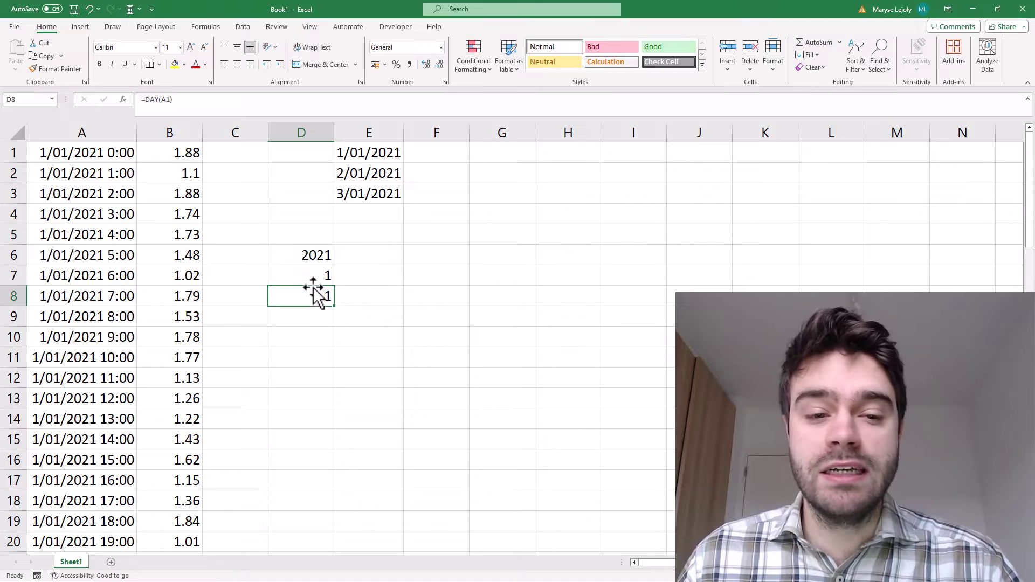
{"action": "left_click_drag", "start_coordinate": [313, 254], "coordinate": [313, 294]}
- Clear D6:D8, enter =DATE(YEAR(A1),MONTH(A1),DAY(A1)) in C1, and autofit column C
{"action": "key", "text": "Delete"}
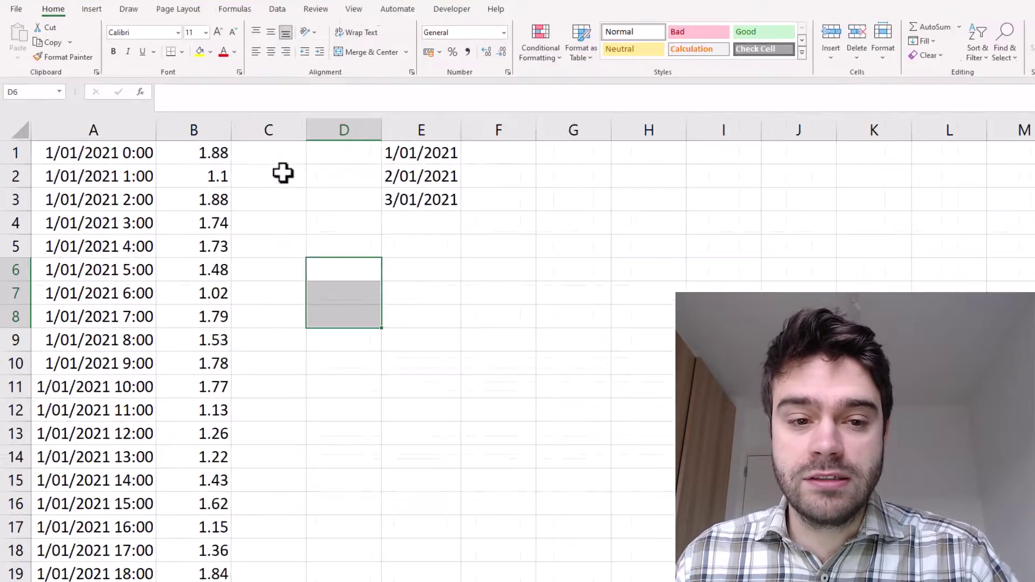
{"action": "left_click", "coordinate": [240, 157]}
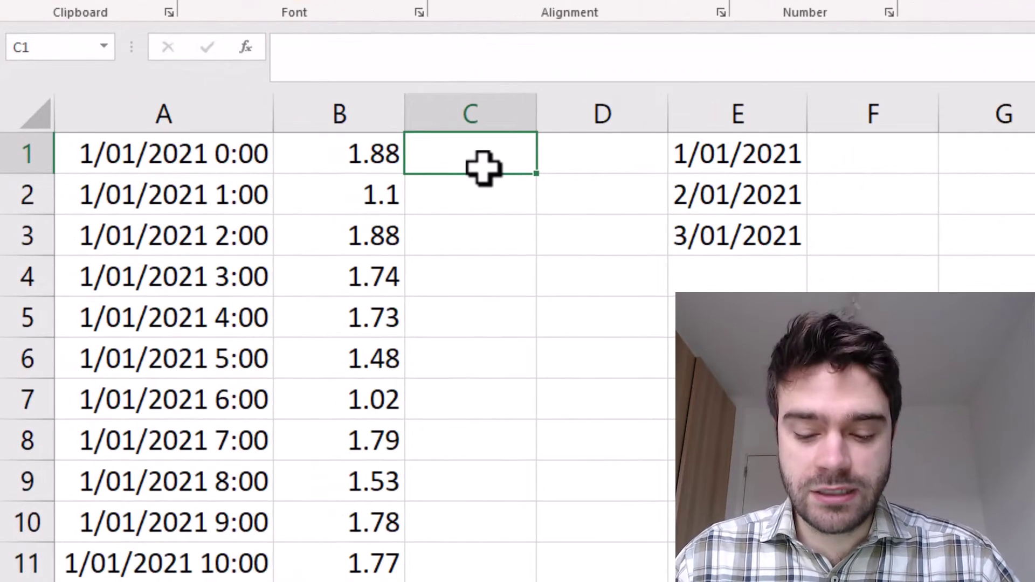
{"action": "type", "text": "=DATE"}
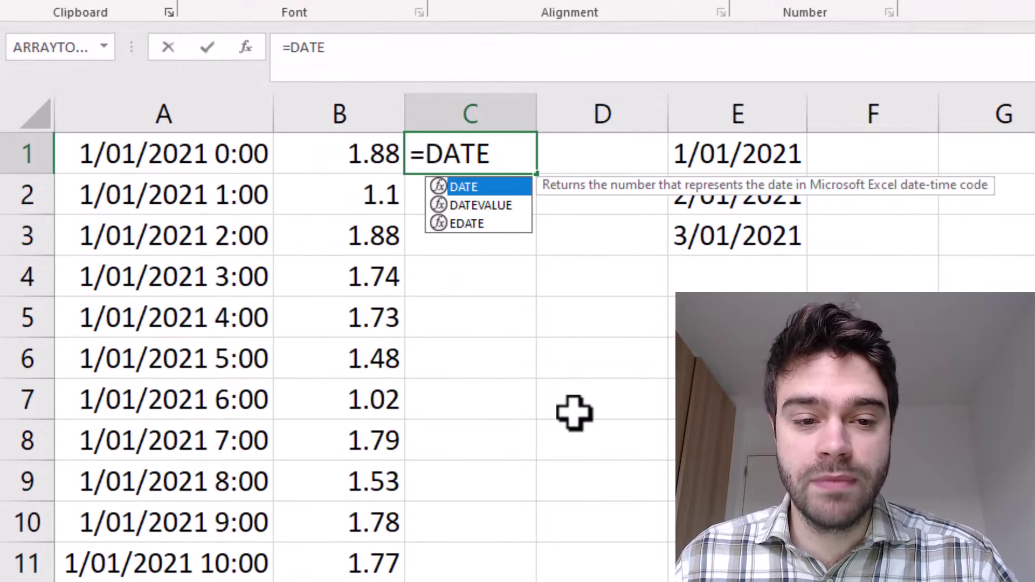
{"action": "type", "text": "("}
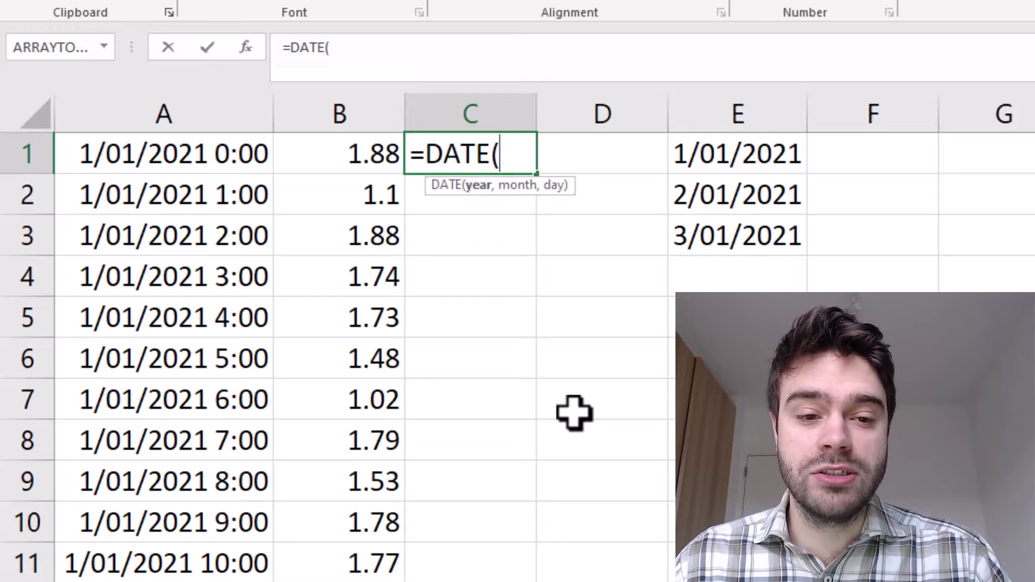
{"action": "type", "text": "year("}
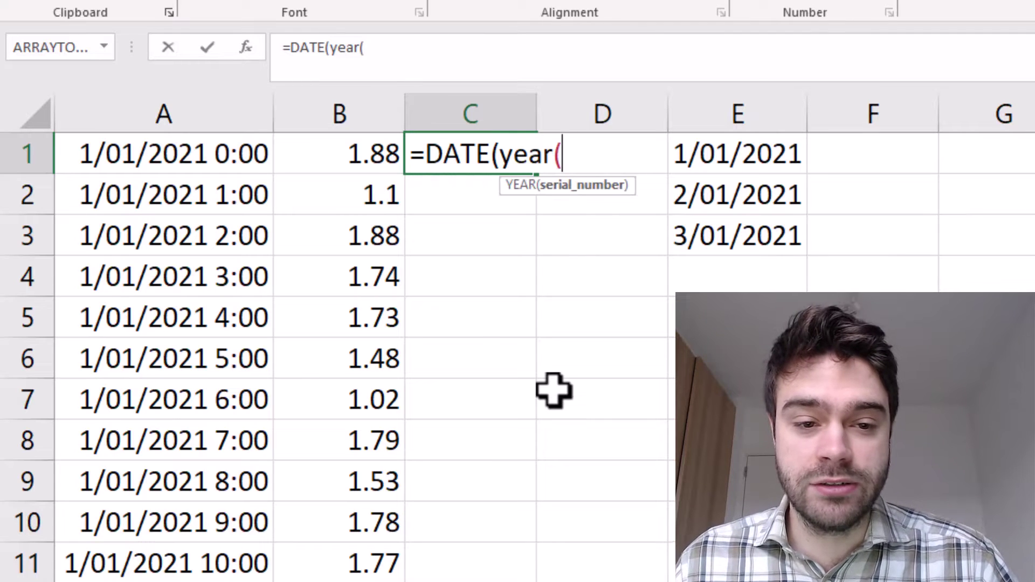
{"action": "left_click", "coordinate": [200, 154]}
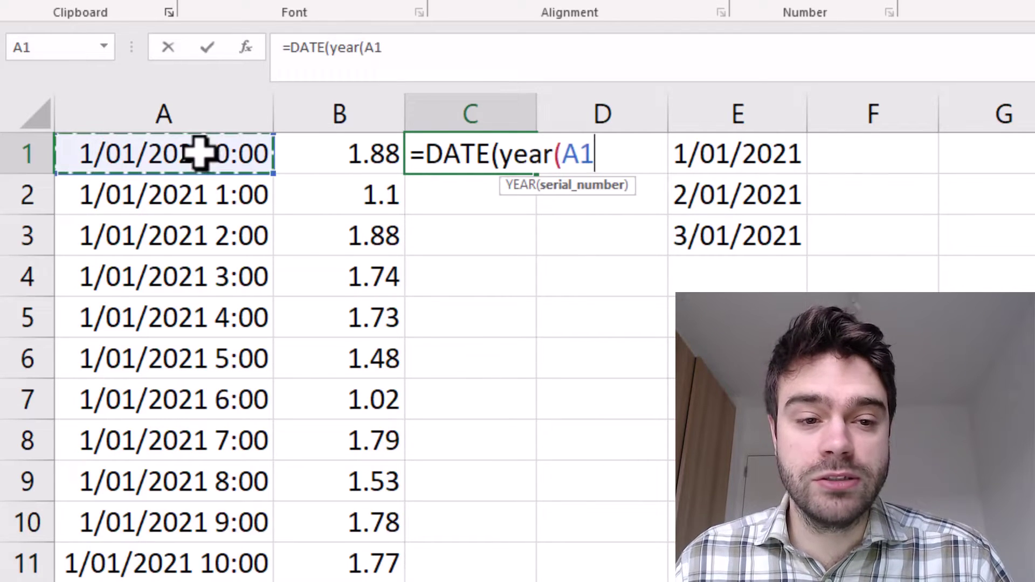
{"action": "type", "text": "),"}
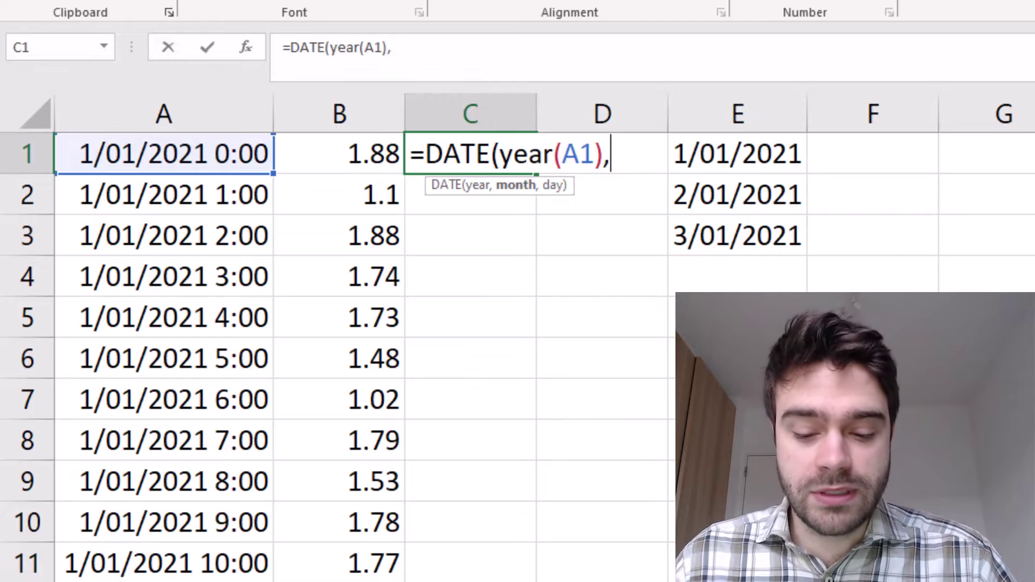
{"action": "type", "text": "month("}
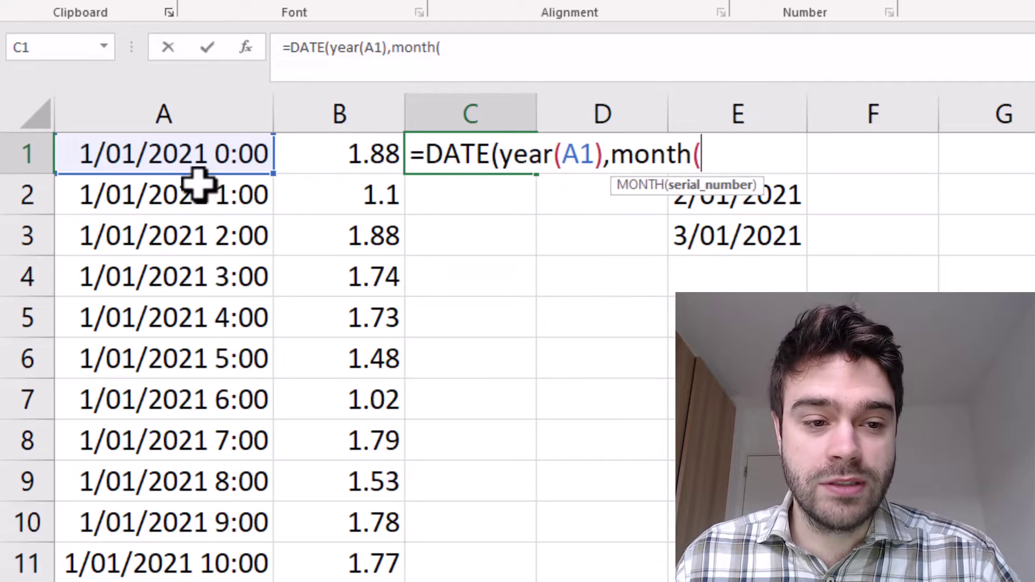
{"action": "left_click", "coordinate": [196, 155]}
{"action": "type", "text": ")"}
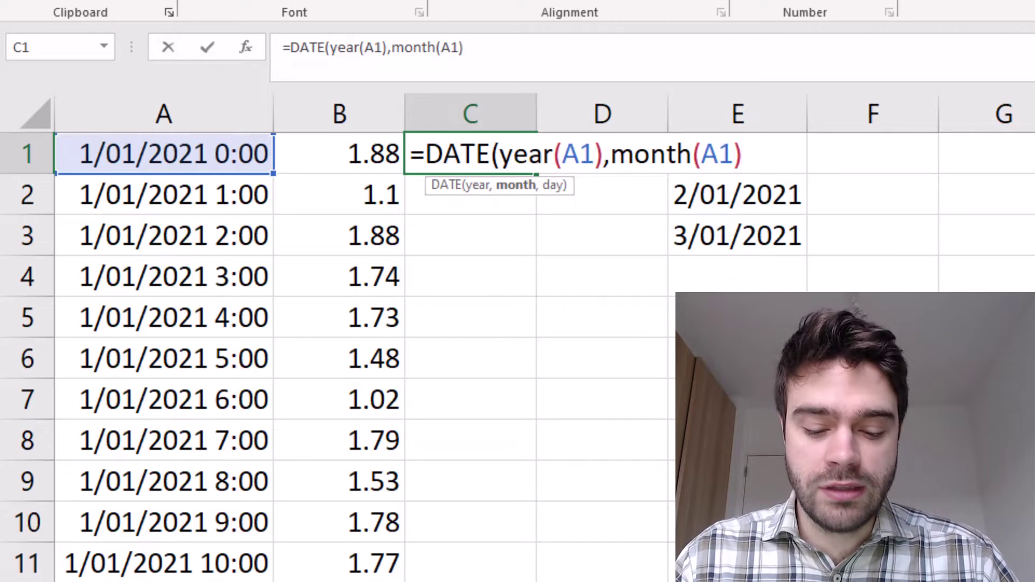
{"action": "type", "text": ",day("}
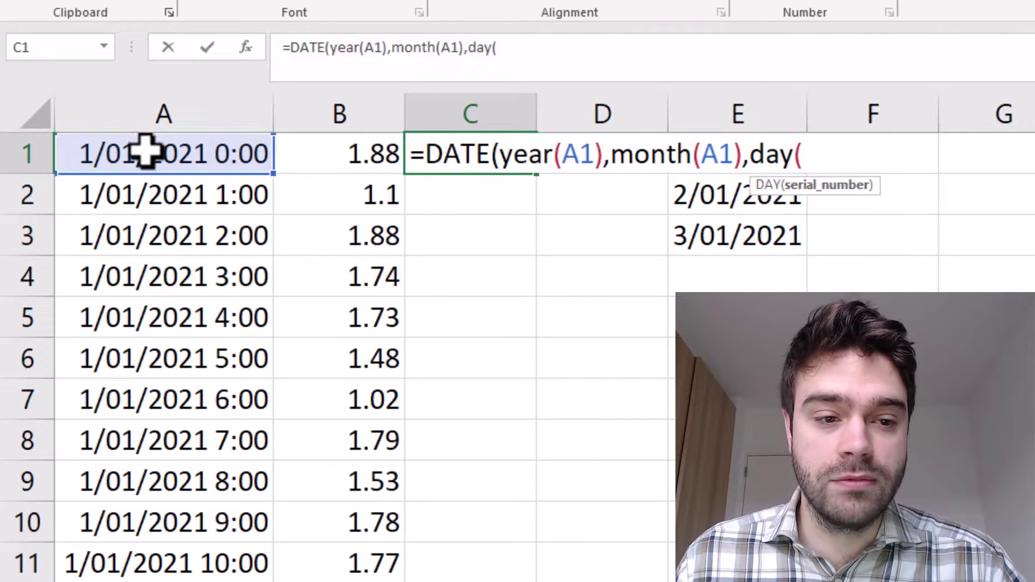
{"action": "left_click", "coordinate": [145, 154]}
{"action": "type", "text": "))"}
{"action": "key", "text": "Return"}
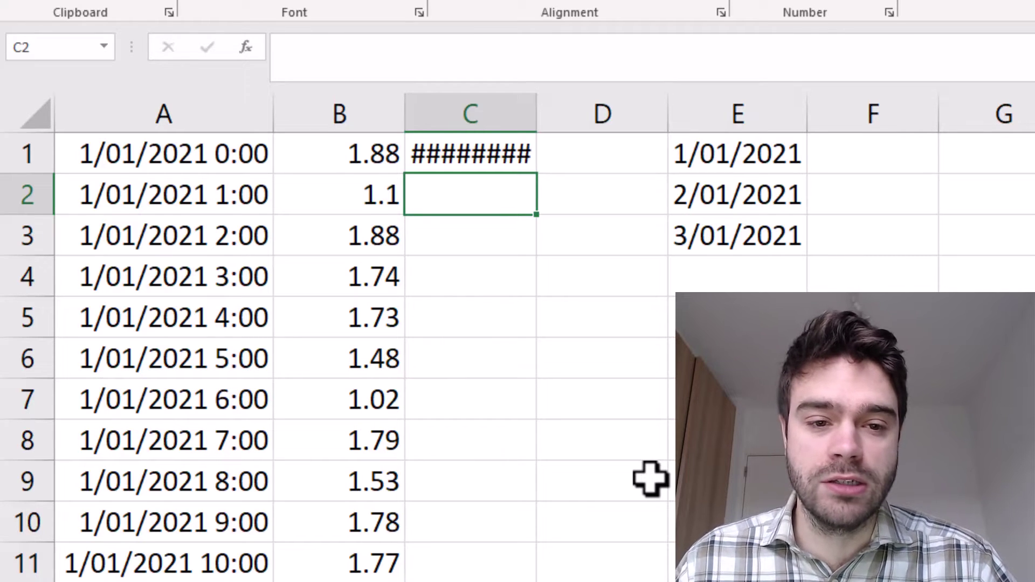
{"action": "double_click", "coordinate": [539, 114]}
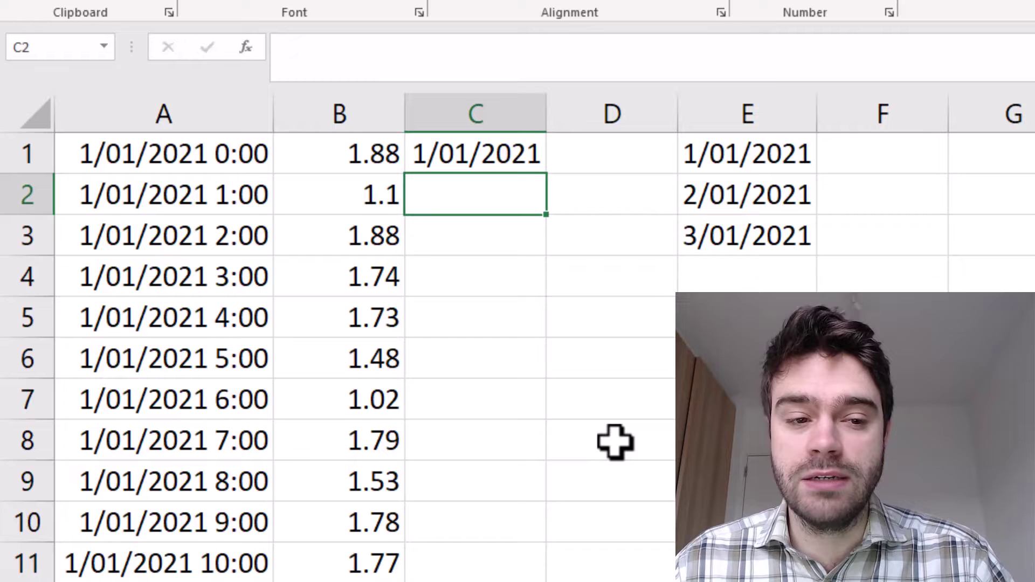
- Fill C1's DATE formula down column C and spot-check C30 against A30
{"action": "left_click", "coordinate": [465, 159]}
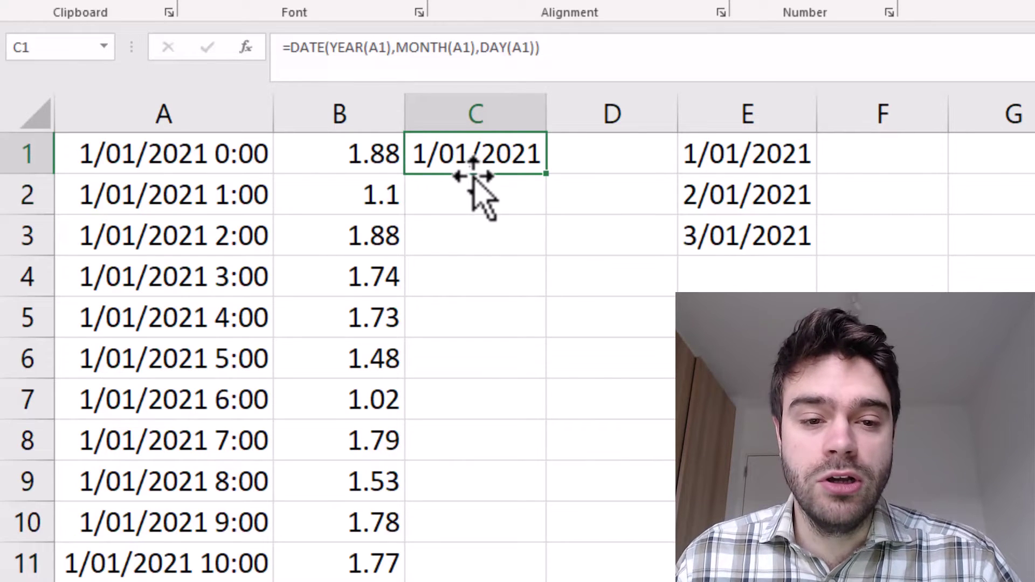
{"action": "double_click", "coordinate": [551, 177]}
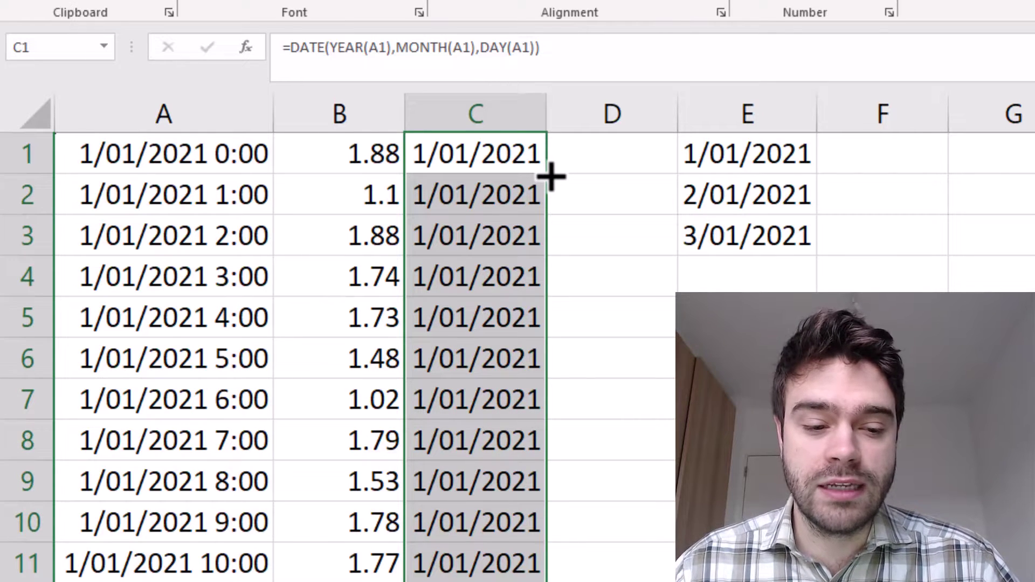
{"action": "scroll", "coordinate": [353, 426], "scroll_direction": "down", "scroll_amount": 6}
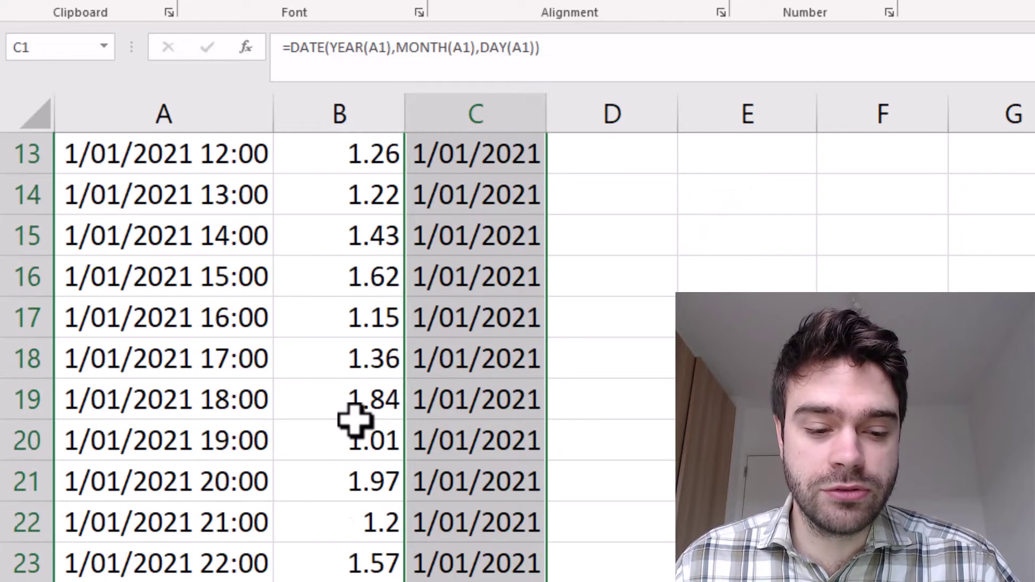
{"action": "left_click", "coordinate": [475, 581]}
{"action": "left_click", "coordinate": [171, 580]}
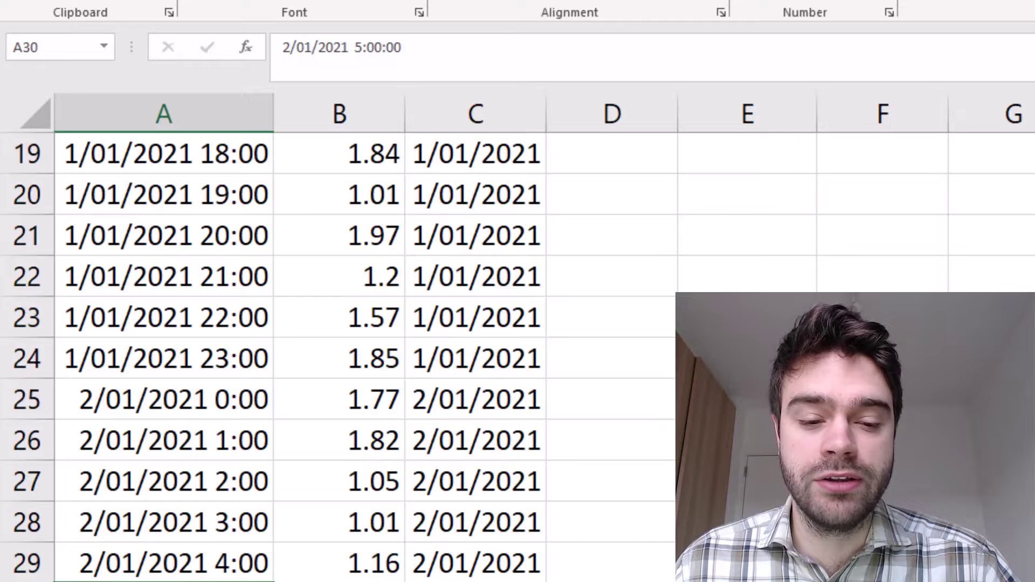
{"action": "left_click", "coordinate": [475, 581]}
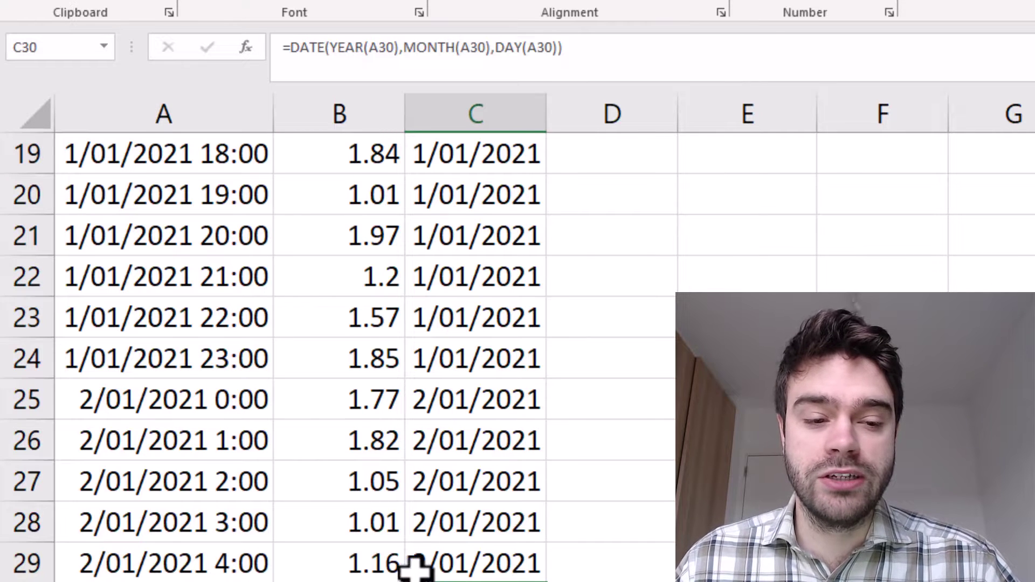
{"action": "scroll", "coordinate": [509, 458], "scroll_direction": "up", "scroll_amount": 6}
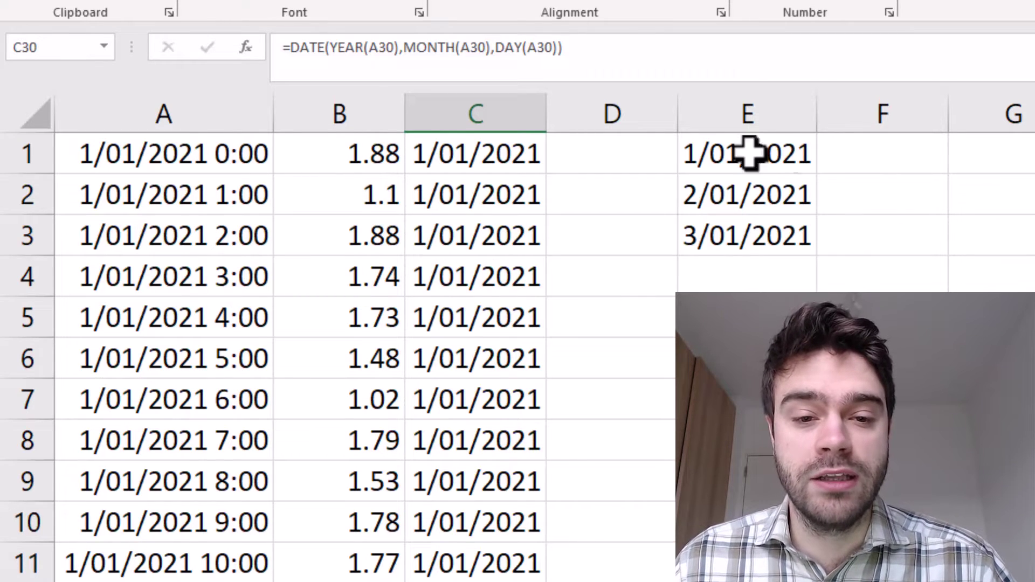
- Write =MAXIFS(B1:B72,C1:C72,E1) in F1 to get the date's maximum reading
{"action": "left_click", "coordinate": [833, 155]}
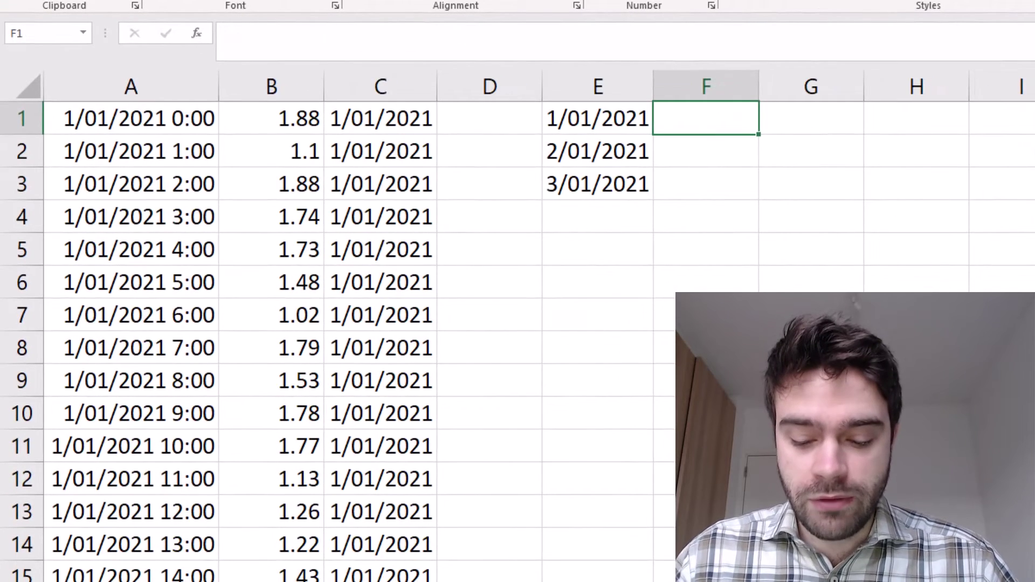
{"action": "type", "text": "=MAXIFS"}
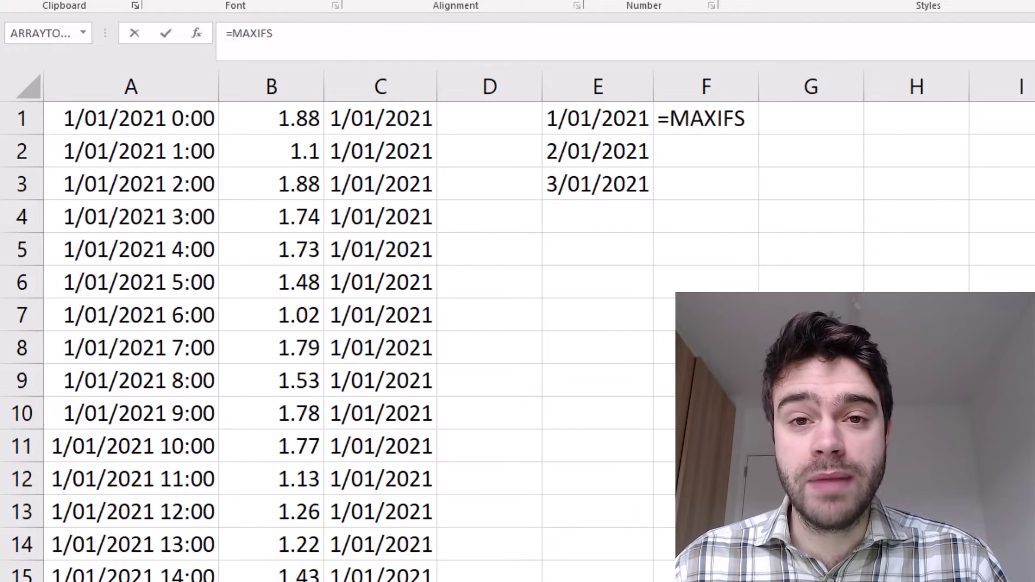
{"action": "type", "text": "("}
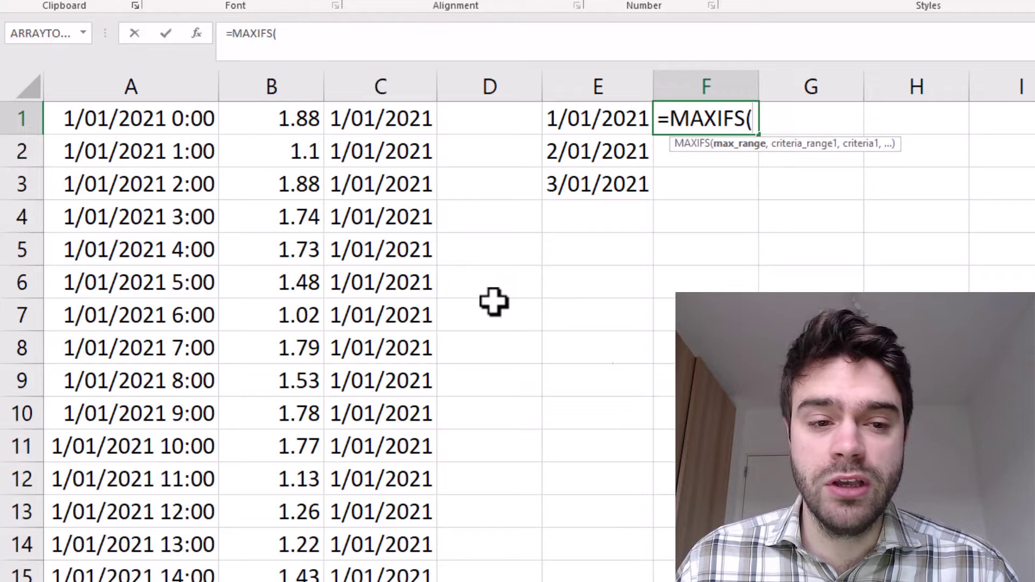
{"action": "left_click", "coordinate": [263, 114]}
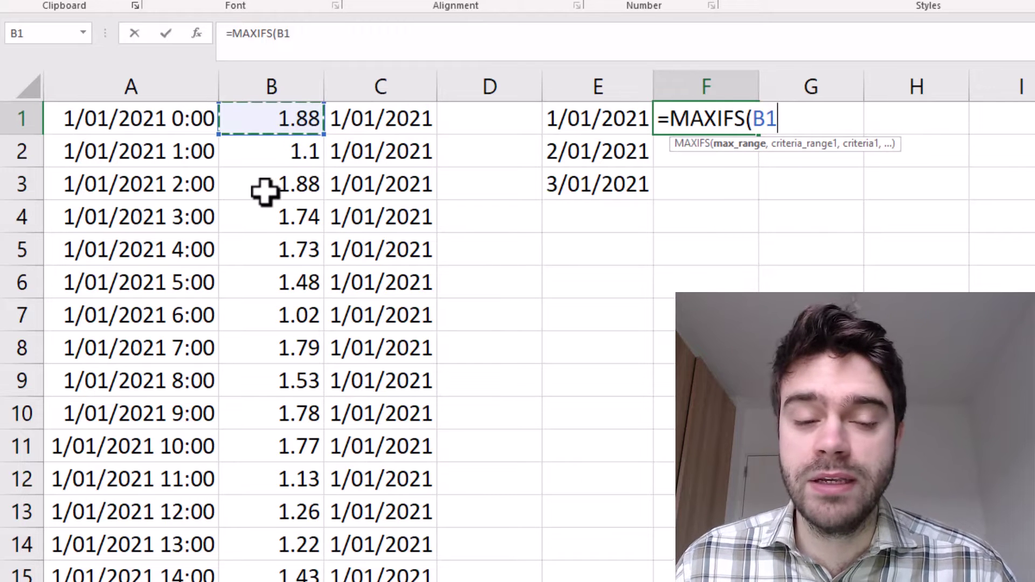
{"action": "key", "text": "ctrl+shift+Down"}
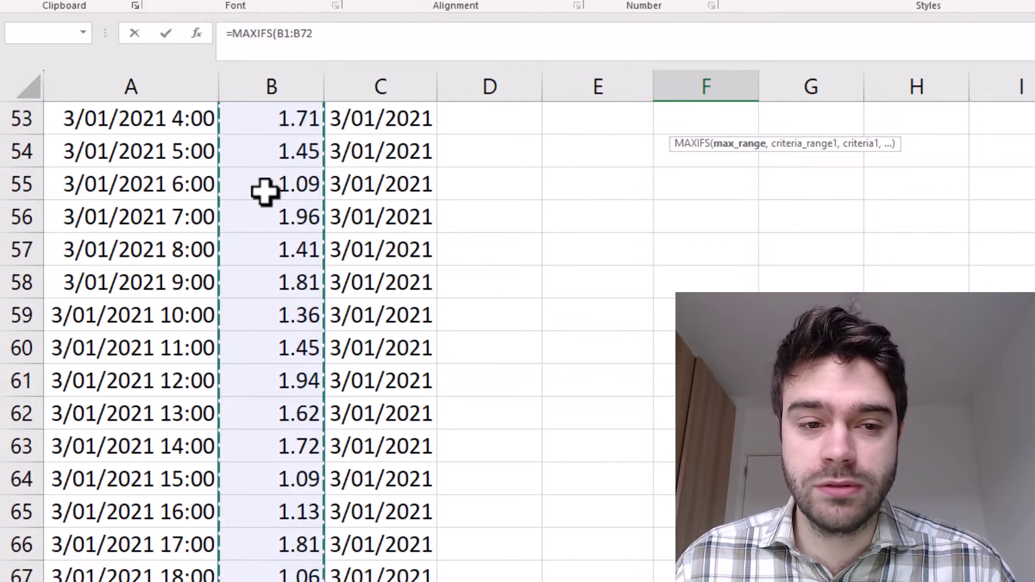
{"action": "key", "text": "ctrl+BackSpace"}
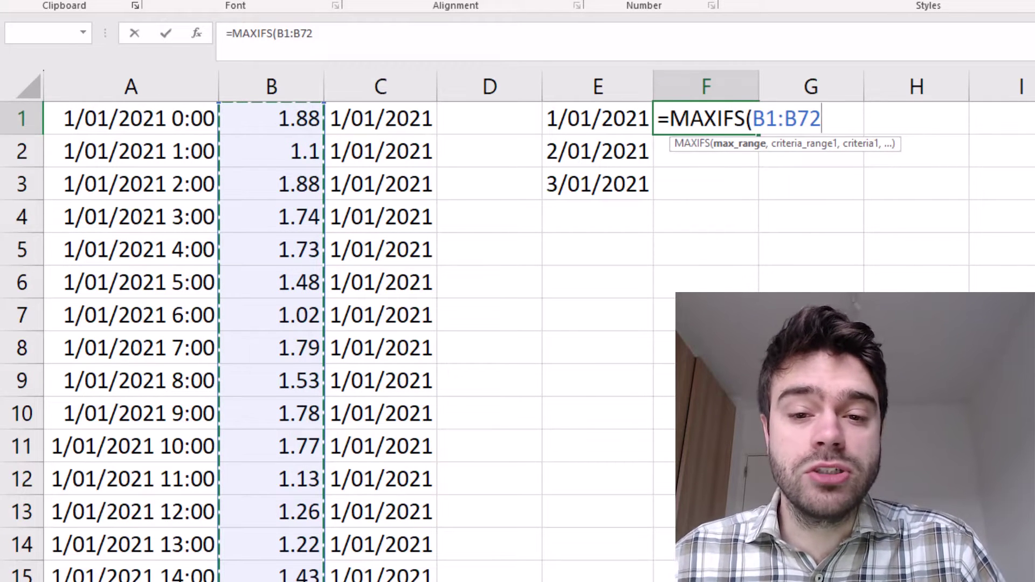
{"action": "type", "text": ","}
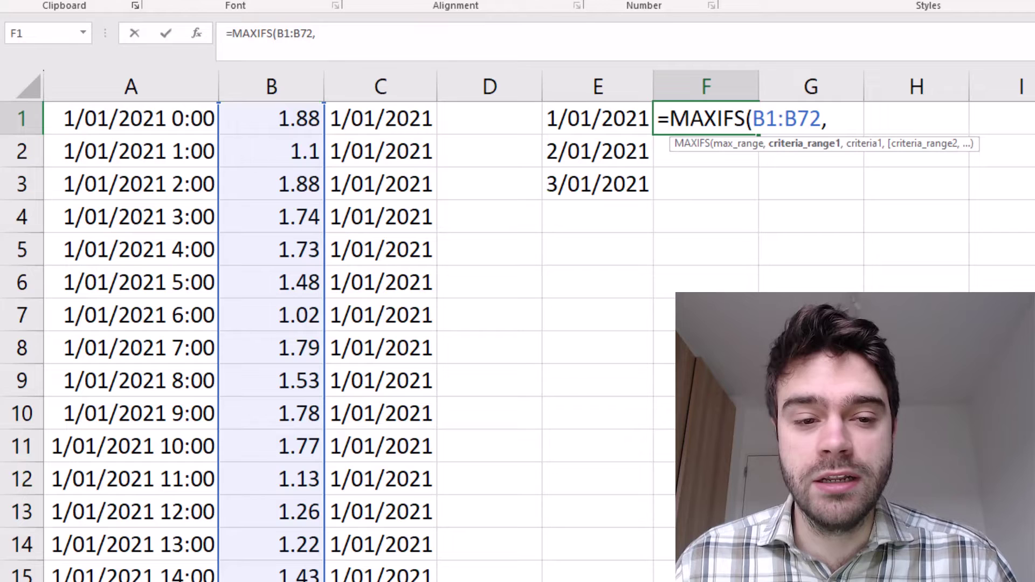
{"action": "left_click", "coordinate": [406, 114]}
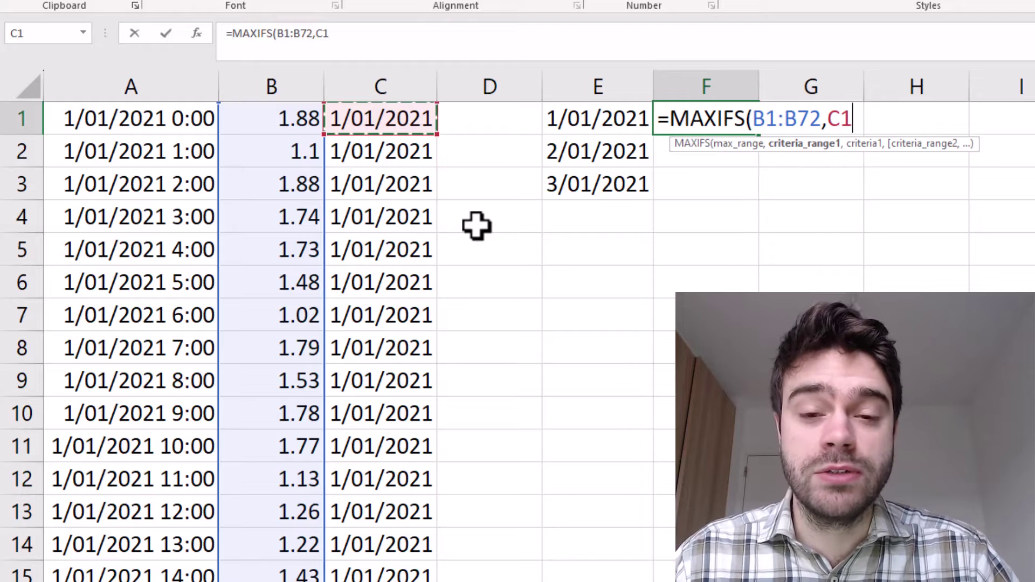
{"action": "key", "text": "ctrl+shift+Down"}
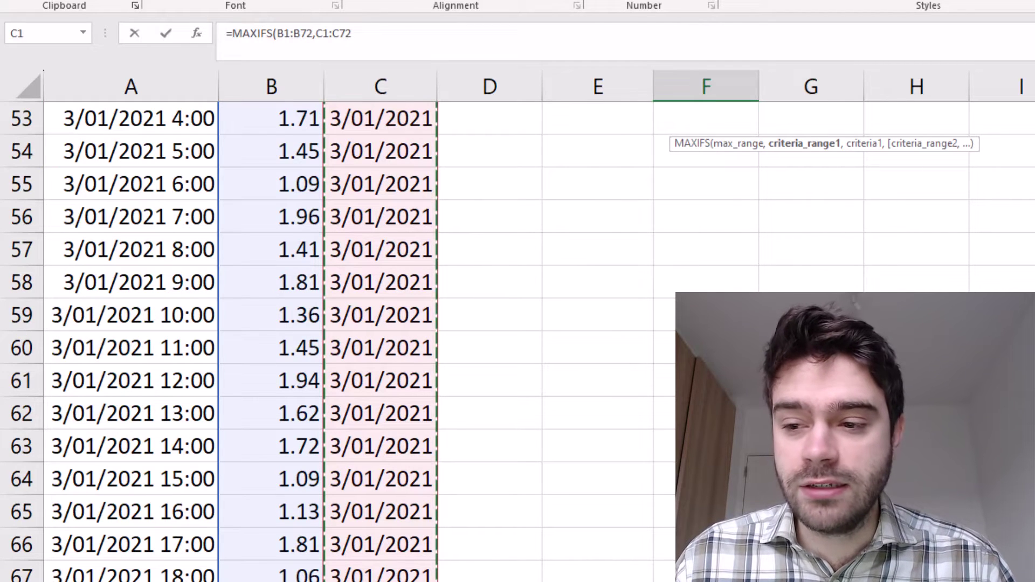
{"action": "scroll", "coordinate": [323, 340], "scroll_direction": "up", "scroll_amount": 17}
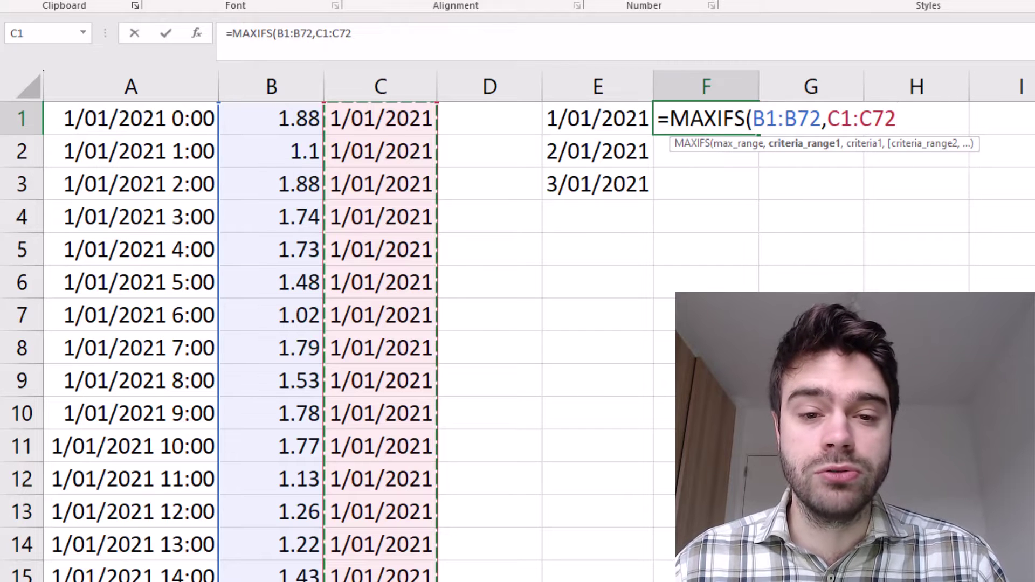
{"action": "type", "text": ","}
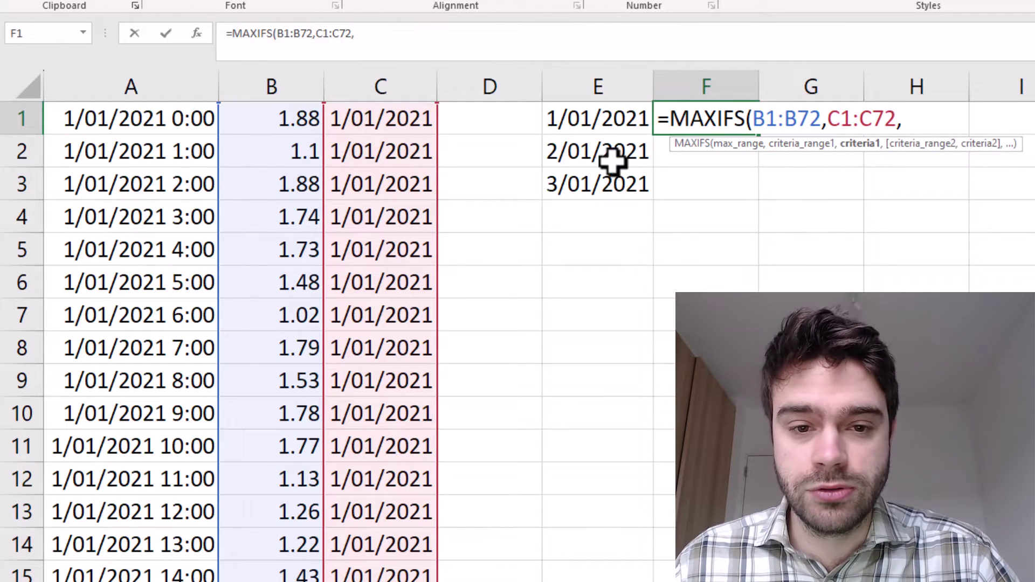
{"action": "left_click", "coordinate": [610, 118]}
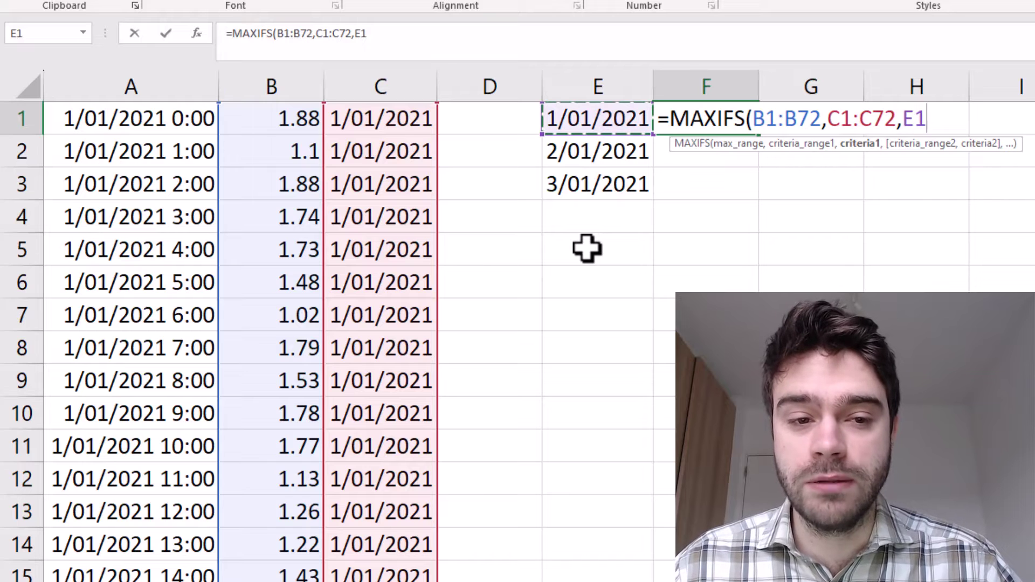
{"action": "type", "text": ")"}
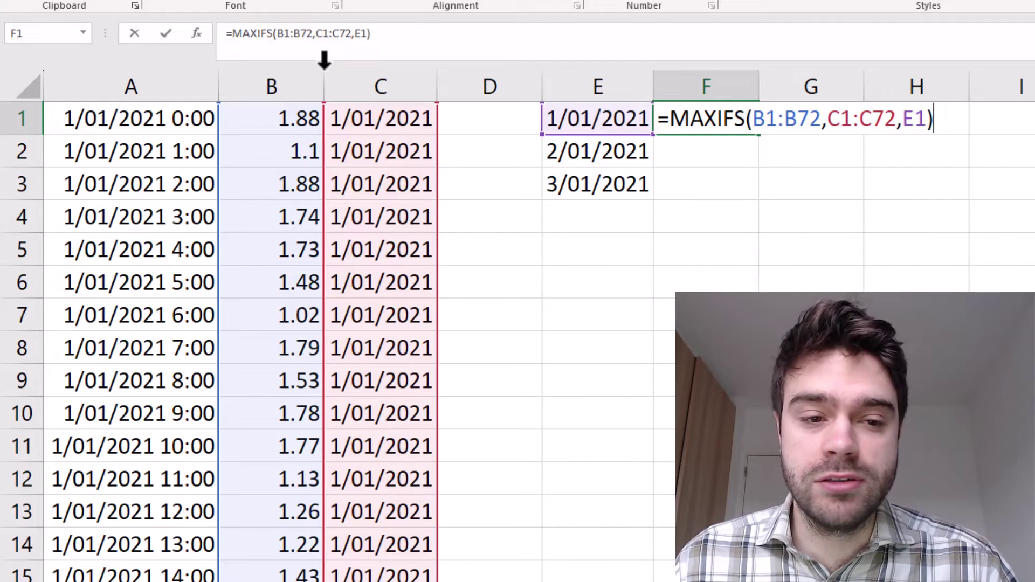
- Make the B1:B72 and C1:C72 references absolute and commit the MAXIFS formula
{"action": "left_click", "coordinate": [286, 33]}
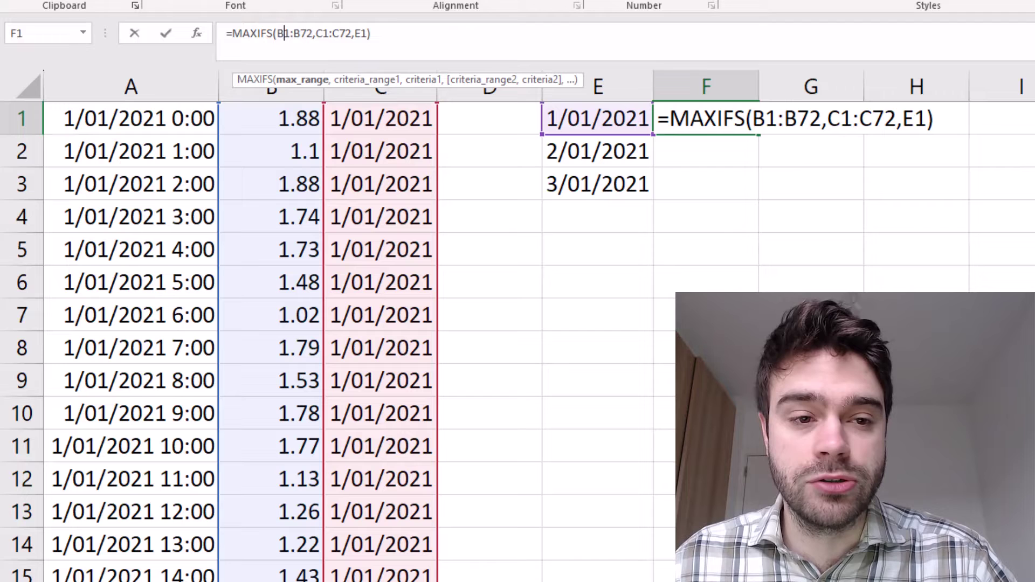
{"action": "key", "text": "F4"}
{"action": "left_click", "coordinate": [318, 33]}
{"action": "key", "text": "F4"}
{"action": "left_click", "coordinate": [345, 33]}
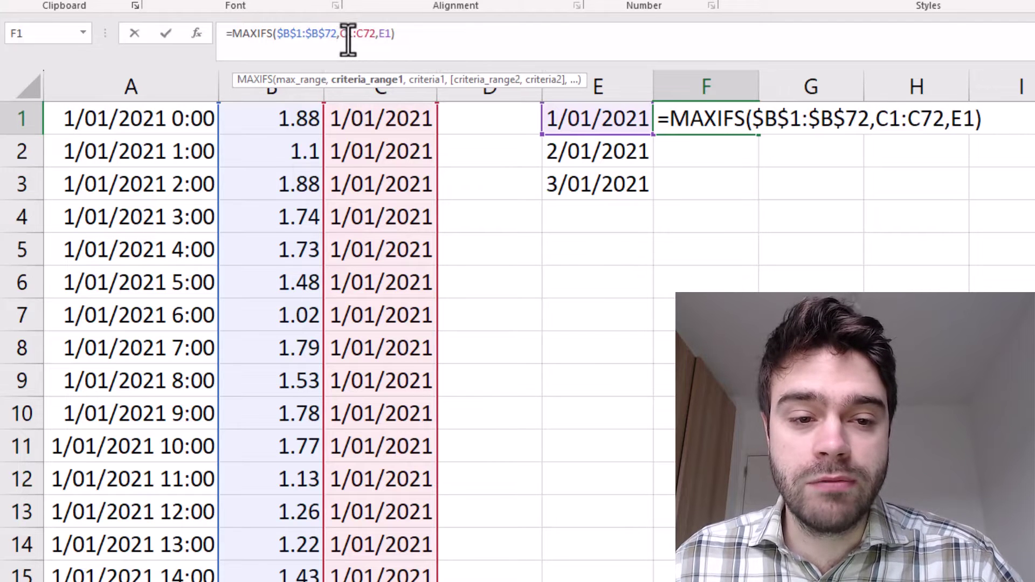
{"action": "key", "text": "F4"}
{"action": "left_click", "coordinate": [377, 34]}
{"action": "key", "text": "F4"}
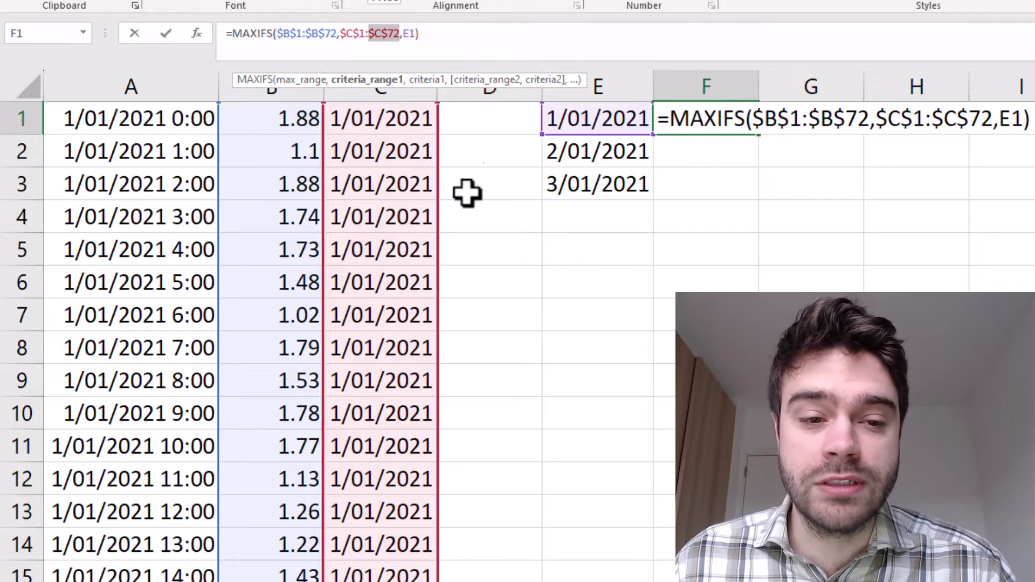
{"action": "left_click", "coordinate": [480, 36]}
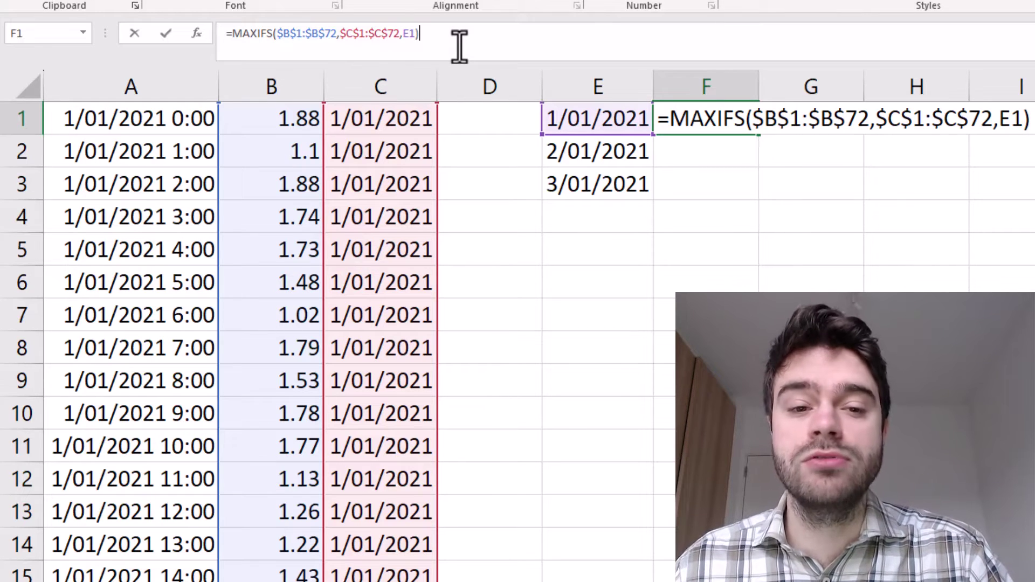
{"action": "key", "text": "Return"}
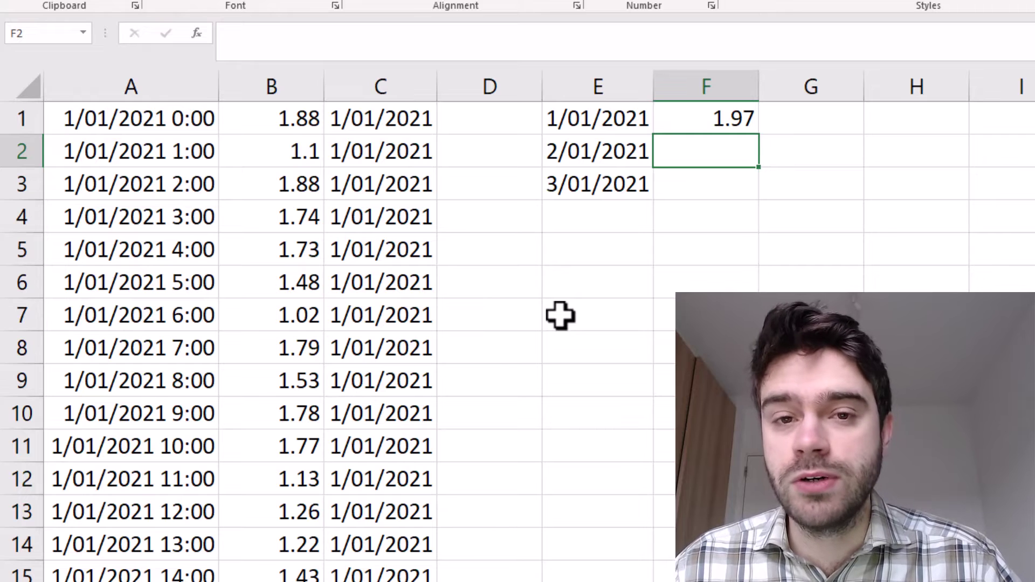
- Fill the MAXIFS formula down to F3 and verify F3 refers to E3
{"action": "left_click", "coordinate": [720, 124]}
{"action": "double_click", "coordinate": [761, 138]}
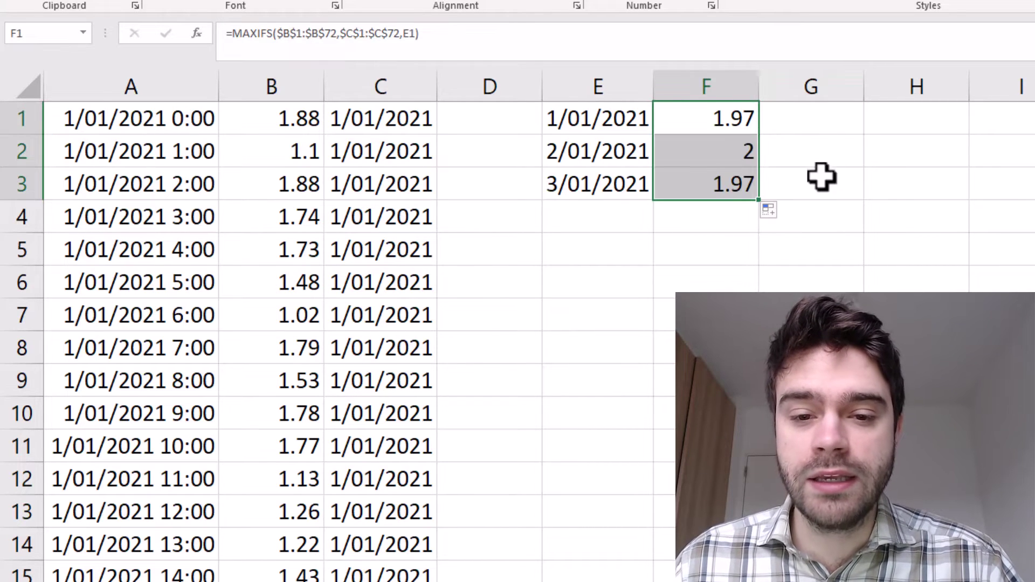
{"action": "left_click", "coordinate": [710, 185]}
{"action": "left_click", "coordinate": [556, 47]}
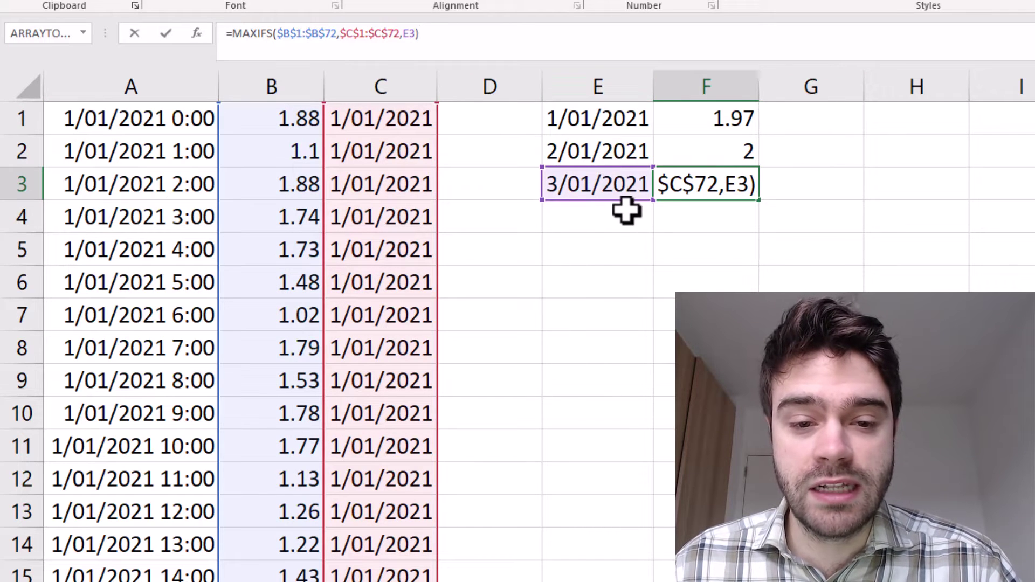
{"action": "key", "text": "Return"}
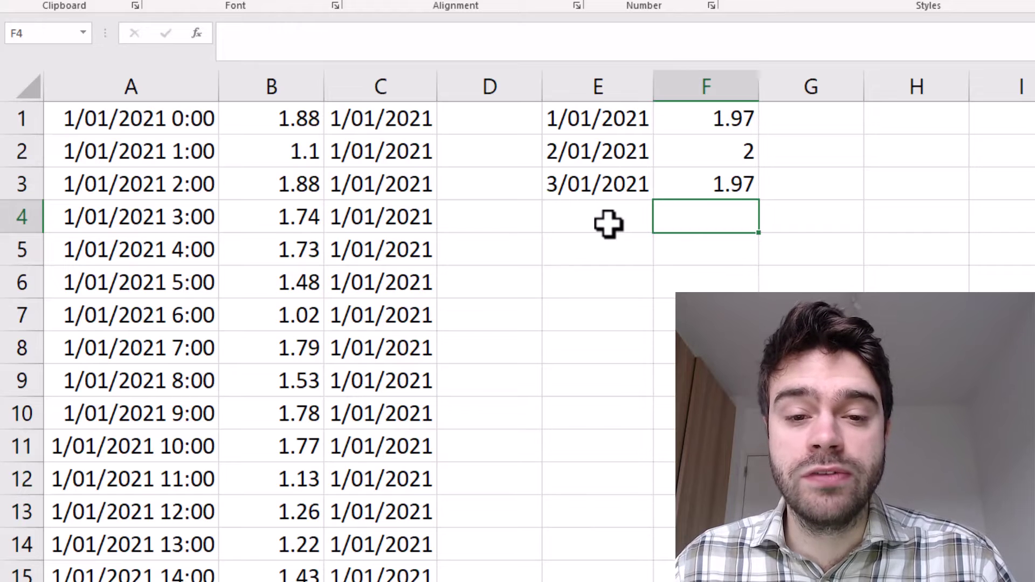
- Start an XLOOKUP in G1 with F1&E1 as the lookup value
{"action": "left_click", "coordinate": [793, 130]}
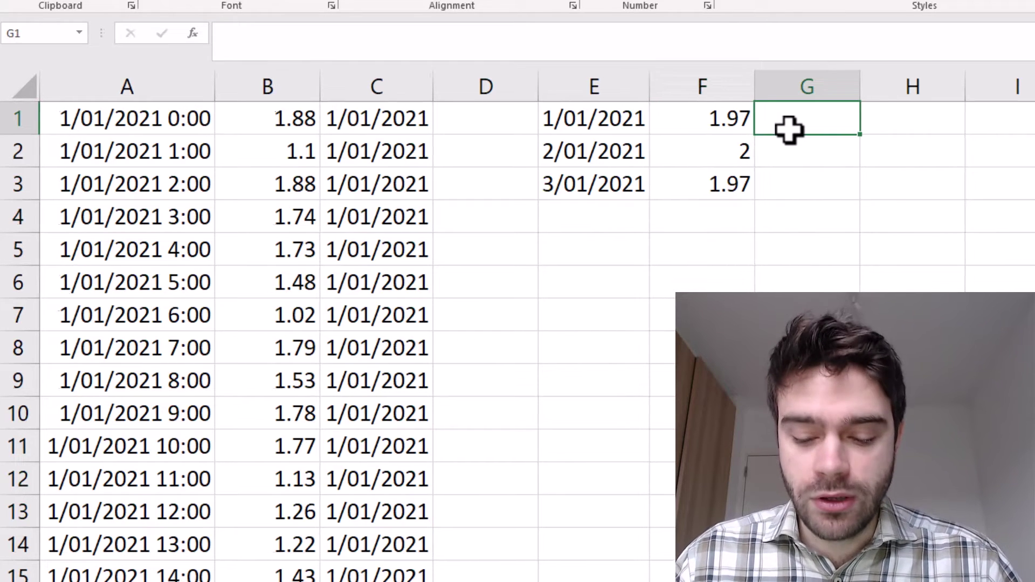
{"action": "type", "text": "=XLO"}
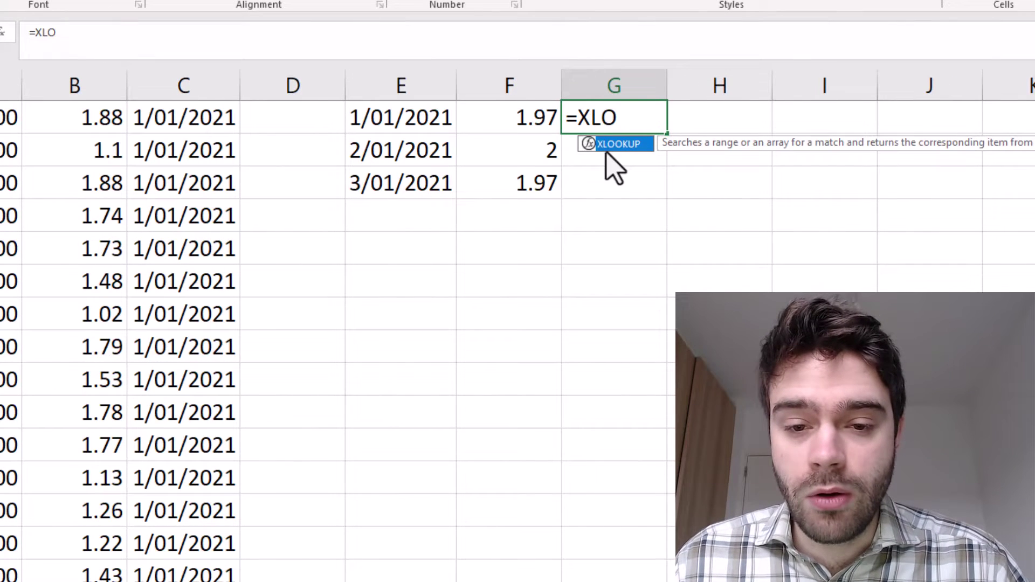
{"action": "double_click", "coordinate": [607, 145]}
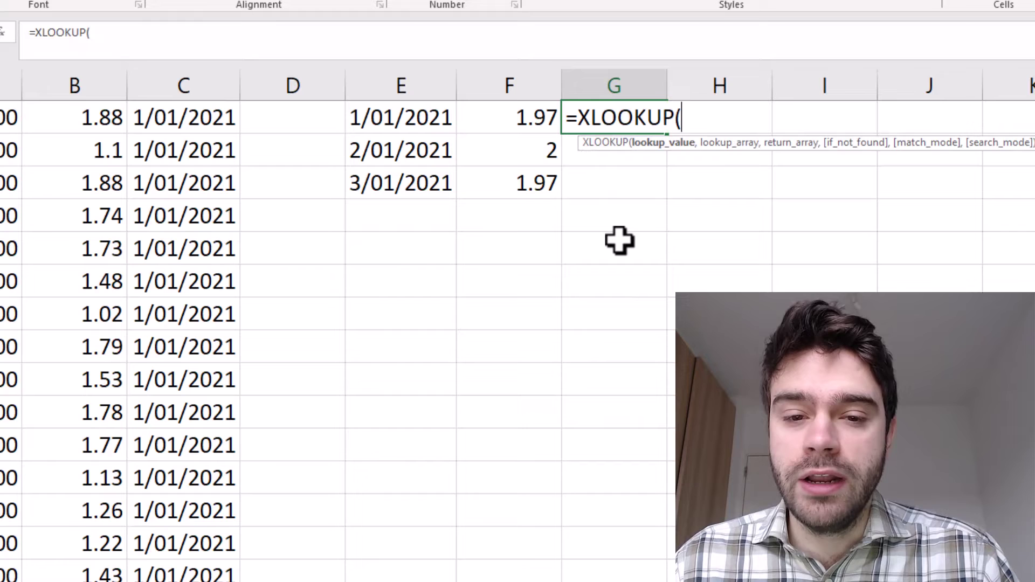
{"action": "left_click", "coordinate": [523, 114]}
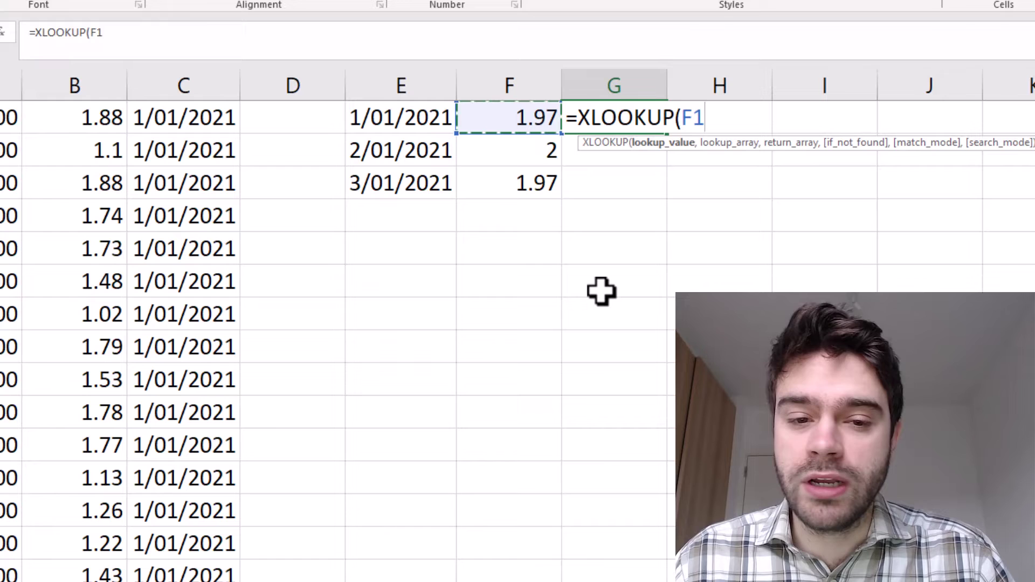
{"action": "type", "text": "&"}
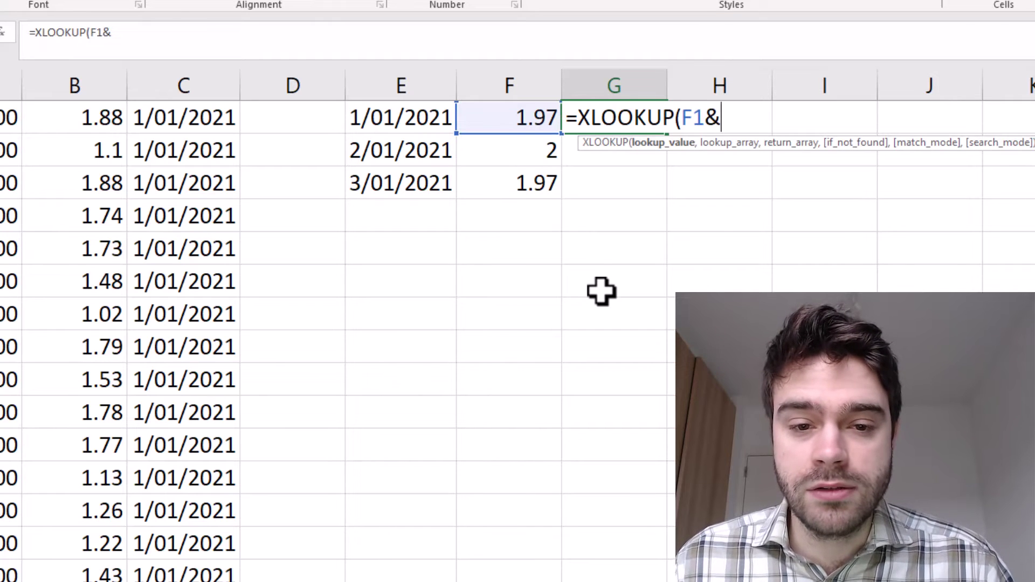
{"action": "left_click", "coordinate": [426, 118]}
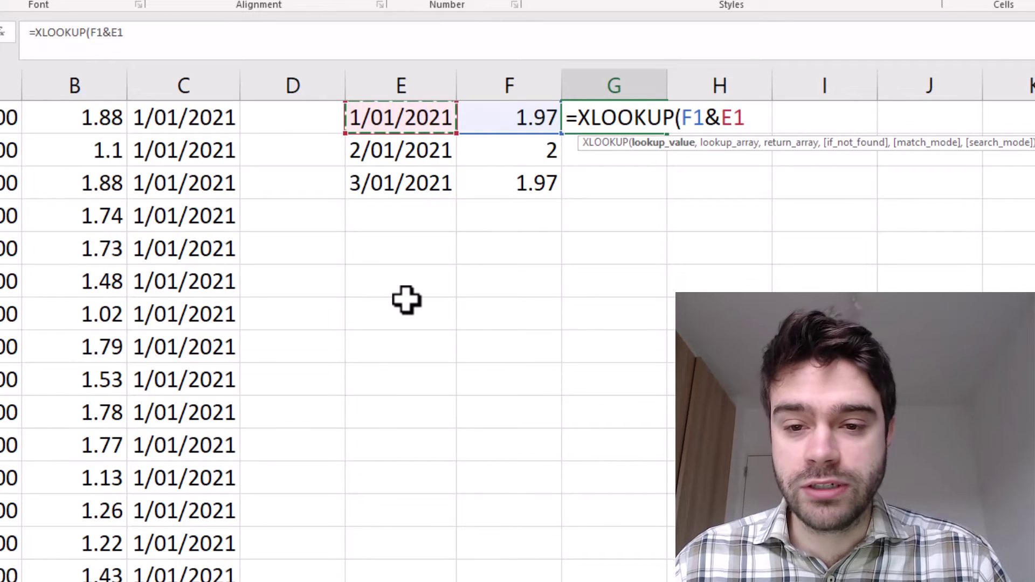
{"action": "type", "text": ","}
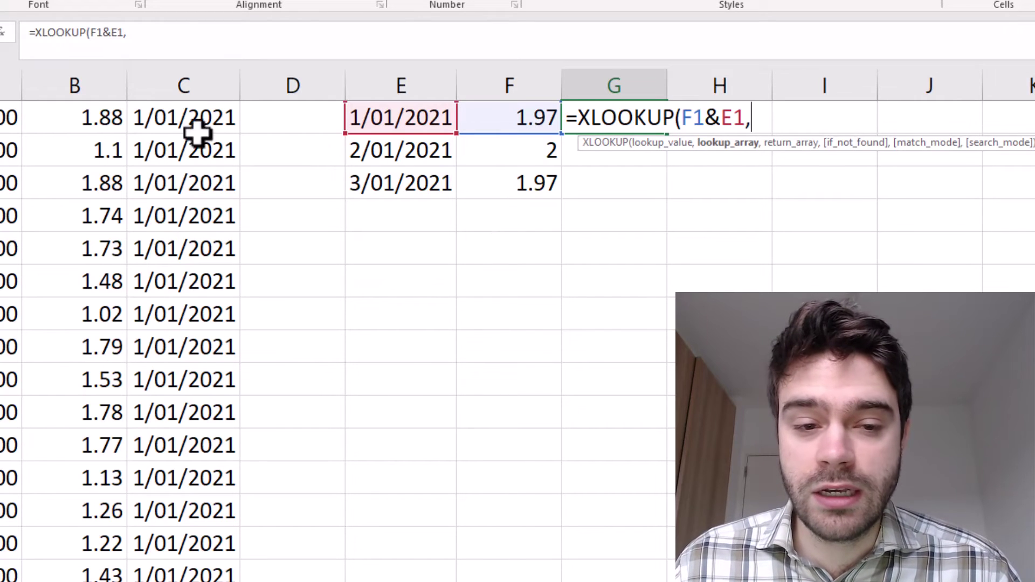
- Add B1:B72&C1:C72 as the XLOOKUP lookup array
{"action": "left_click", "coordinate": [65, 116]}
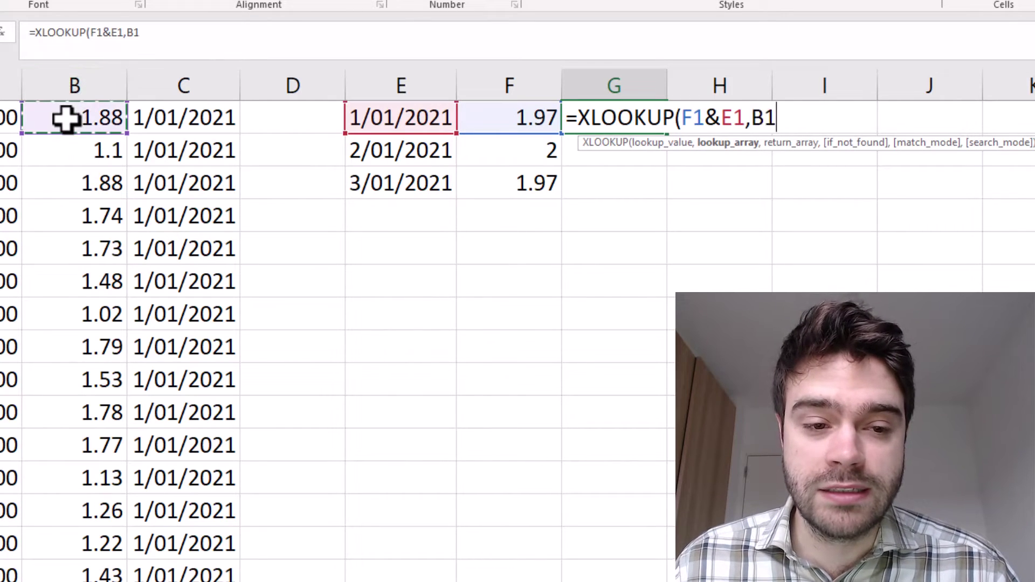
{"action": "key", "text": "ctrl+shift+Down"}
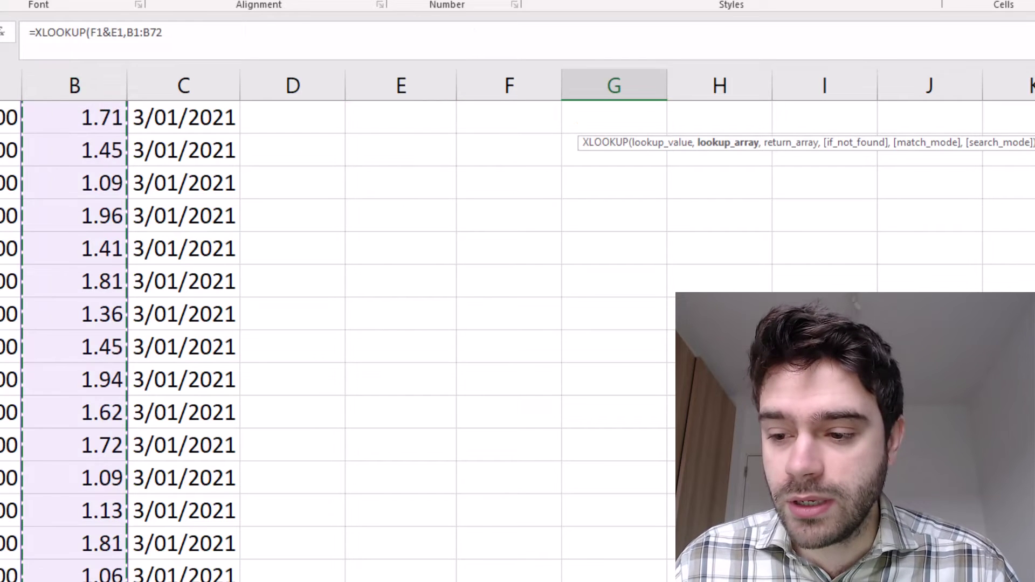
{"action": "key", "text": "ctrl+BackSpace"}
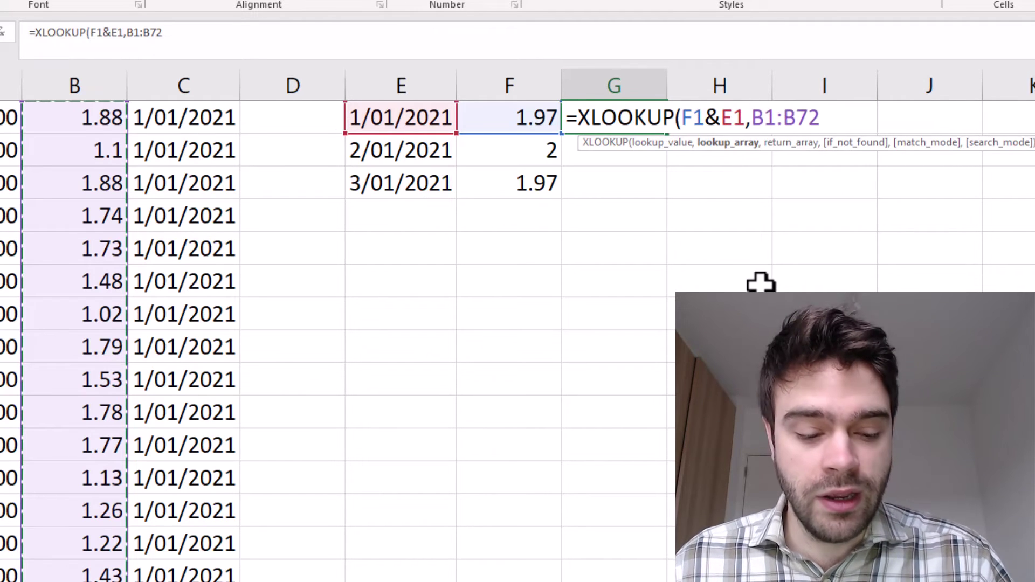
{"action": "type", "text": "&"}
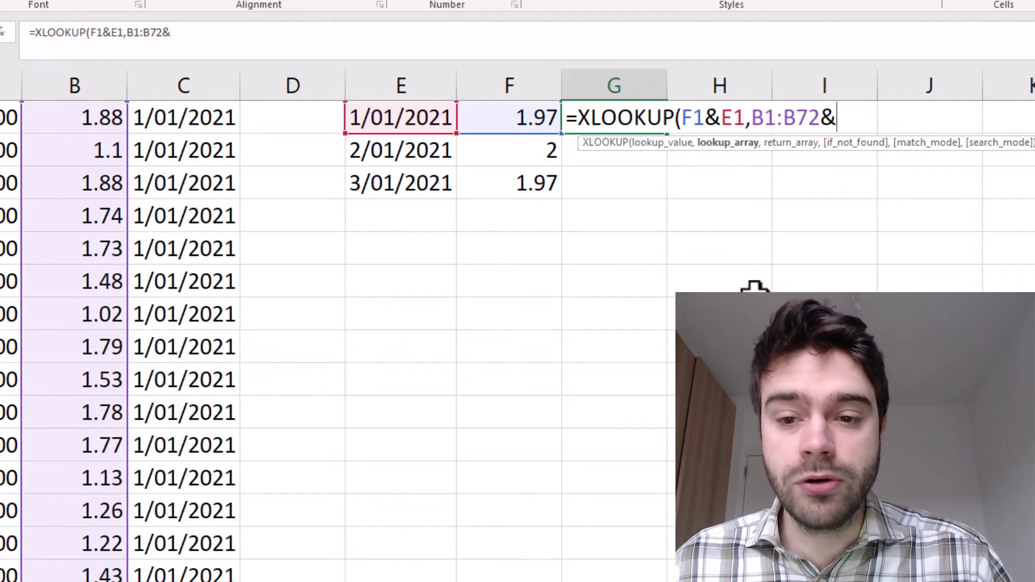
{"action": "left_click", "coordinate": [214, 118]}
{"action": "key", "text": "ctrl+shift+Down"}
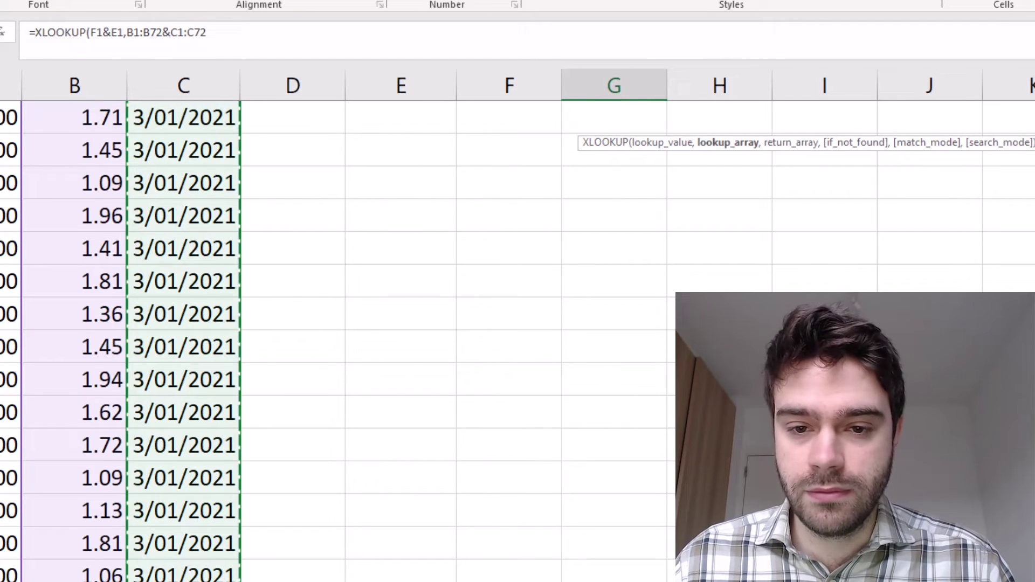
{"action": "scroll", "coordinate": [213, 115], "scroll_direction": "up", "scroll_amount": 5}
{"action": "scroll", "coordinate": [212, 116], "scroll_direction": "up", "scroll_amount": 5}
{"action": "scroll", "coordinate": [213, 116], "scroll_direction": "up", "scroll_amount": 1}
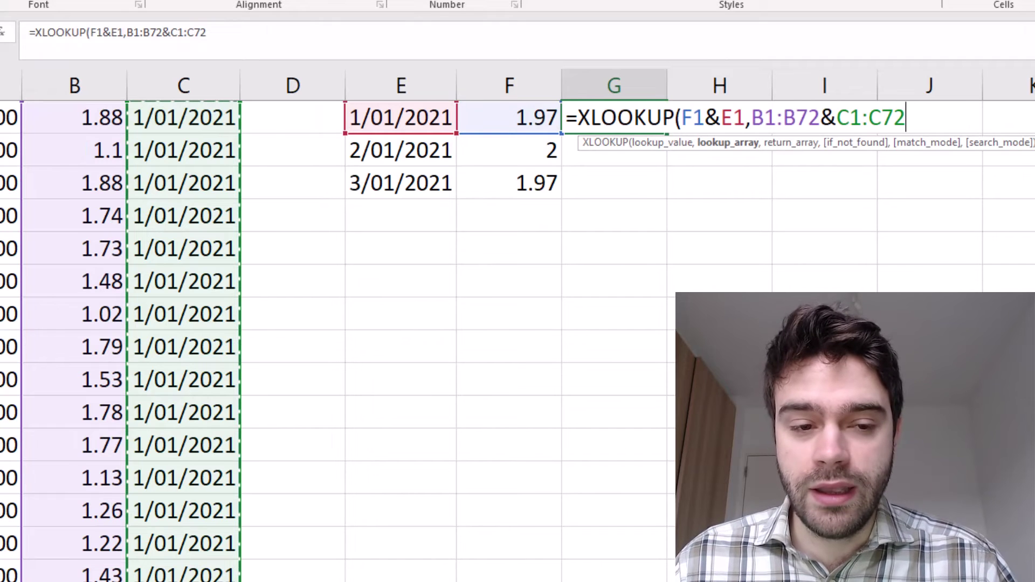
{"action": "type", "text": ","}
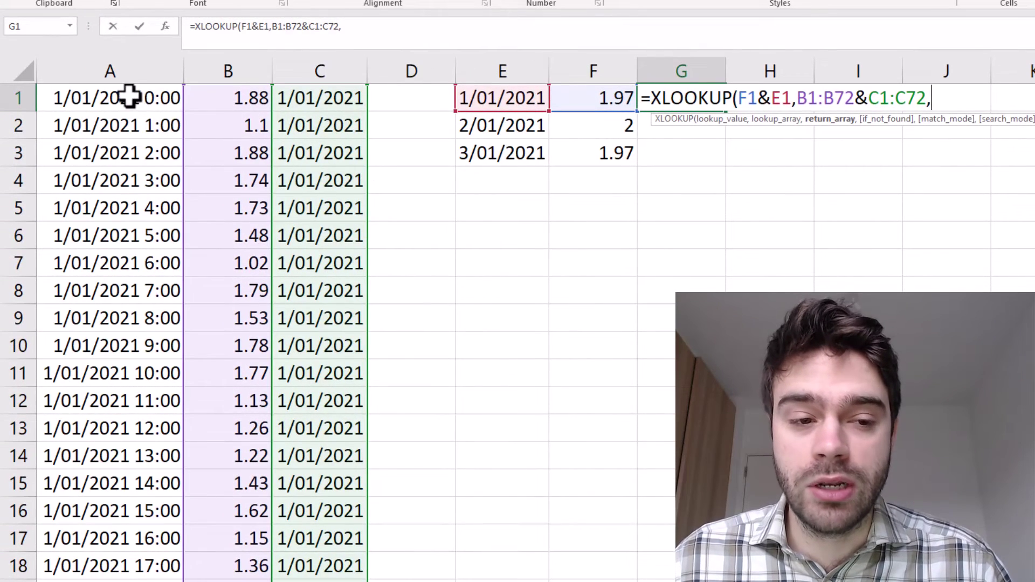
- Add A1:A72 as the return array, leaving the formula unclosed
{"action": "left_click", "coordinate": [129, 98]}
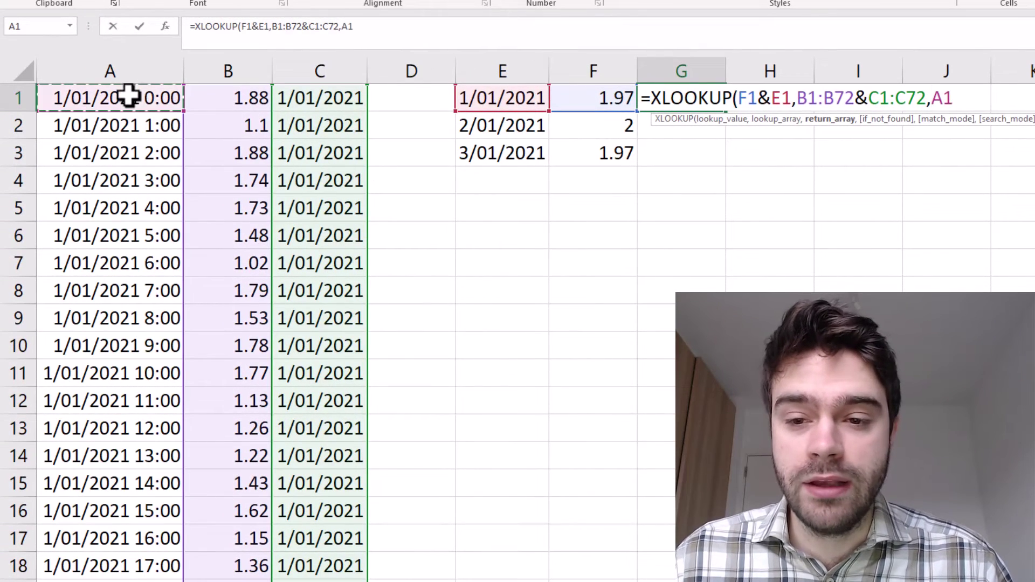
{"action": "key", "text": "ctrl+shift+Down"}
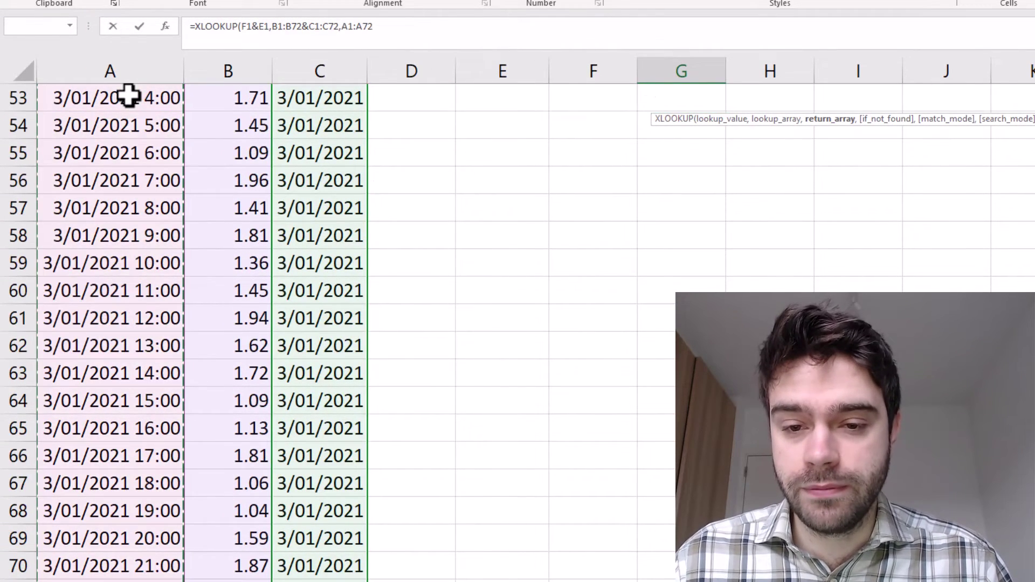
{"action": "type", "text": ")"}
{"action": "scroll", "coordinate": [899, 205], "scroll_direction": "up", "scroll_amount": 15}
{"action": "scroll", "coordinate": [897, 200], "scroll_direction": "up", "scroll_amount": 3}
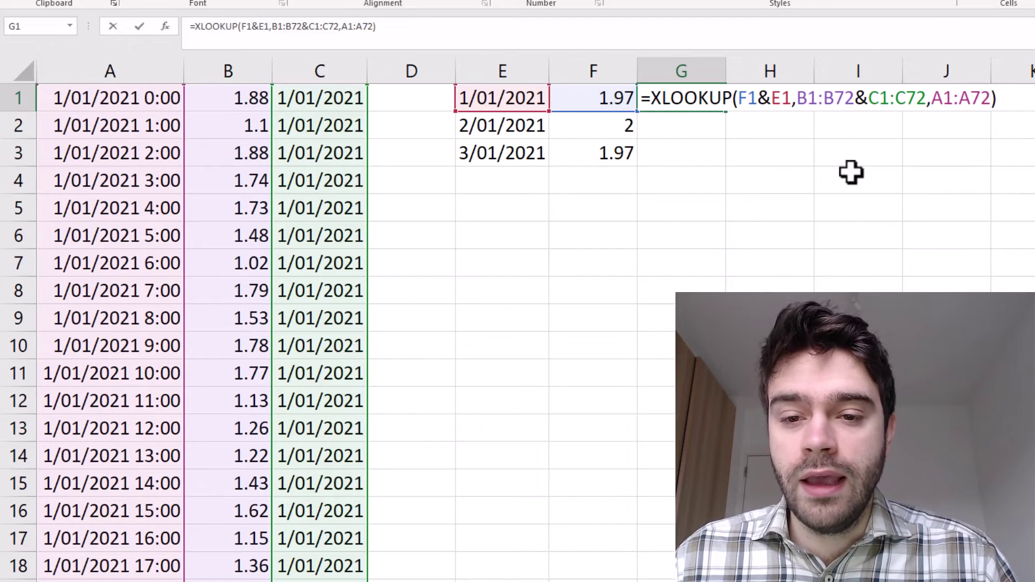
{"action": "left_click", "coordinate": [507, 40]}
{"action": "key", "text": "BackSpace"}
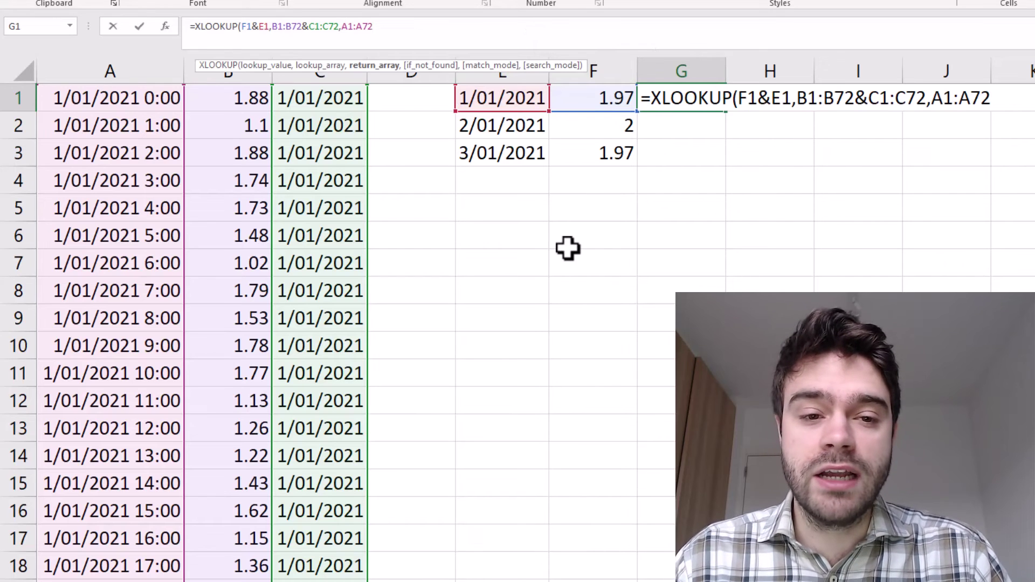
- Close and enter the XLOOKUP formula in G1, then check A1's date-time format
{"action": "type", "text": ")"}
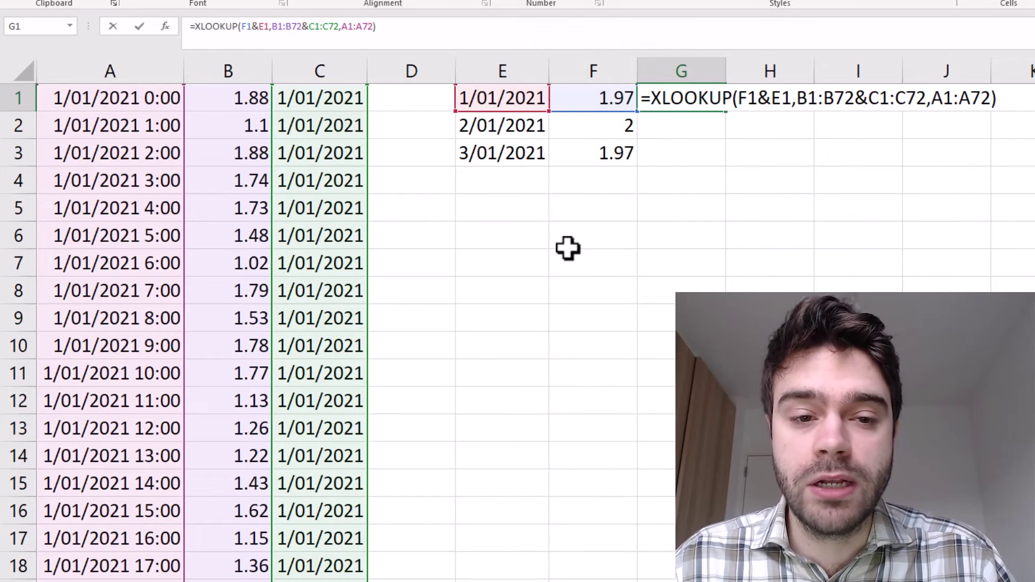
{"action": "key", "text": "Return"}
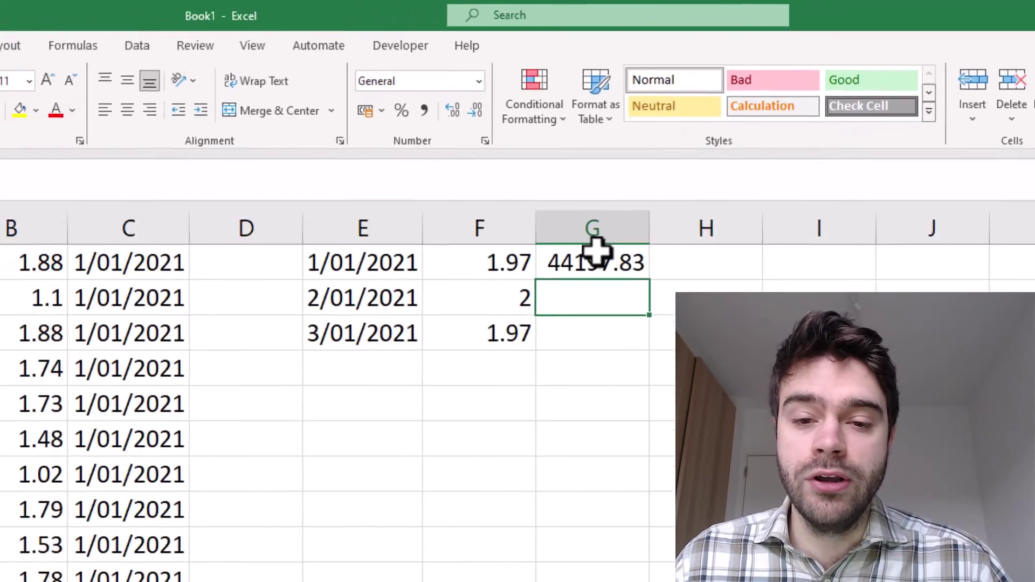
{"action": "left_click", "coordinate": [518, 303]}
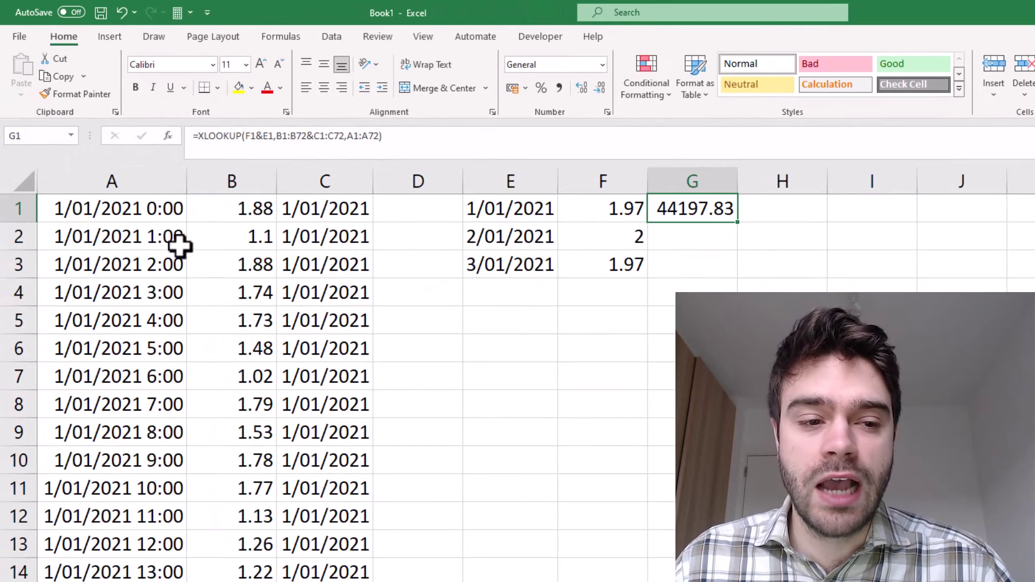
{"action": "left_click", "coordinate": [147, 216]}
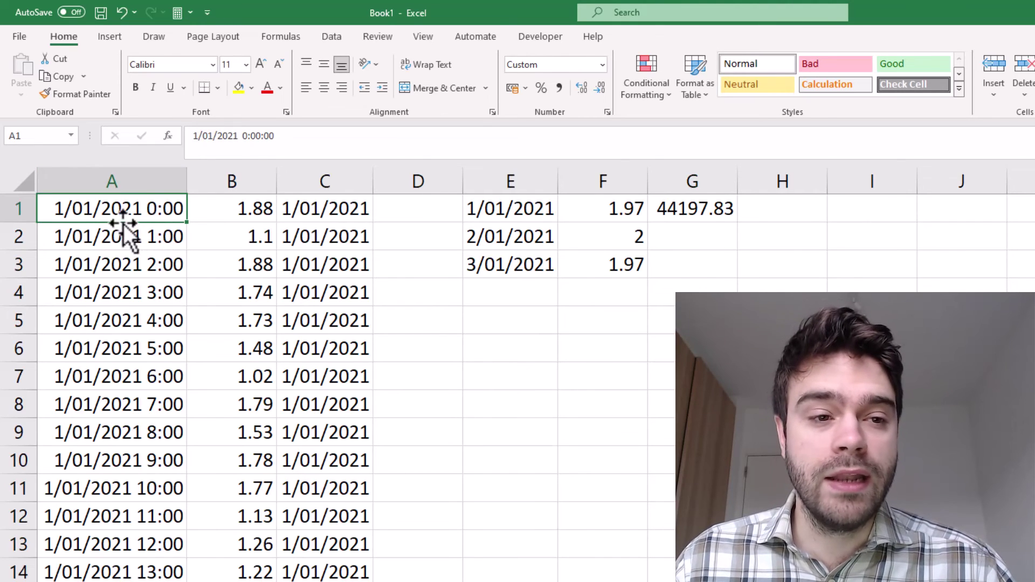
- Copy A1's date-time format onto G1:G3 with Format Painter and autofit column G
{"action": "left_click", "coordinate": [90, 96]}
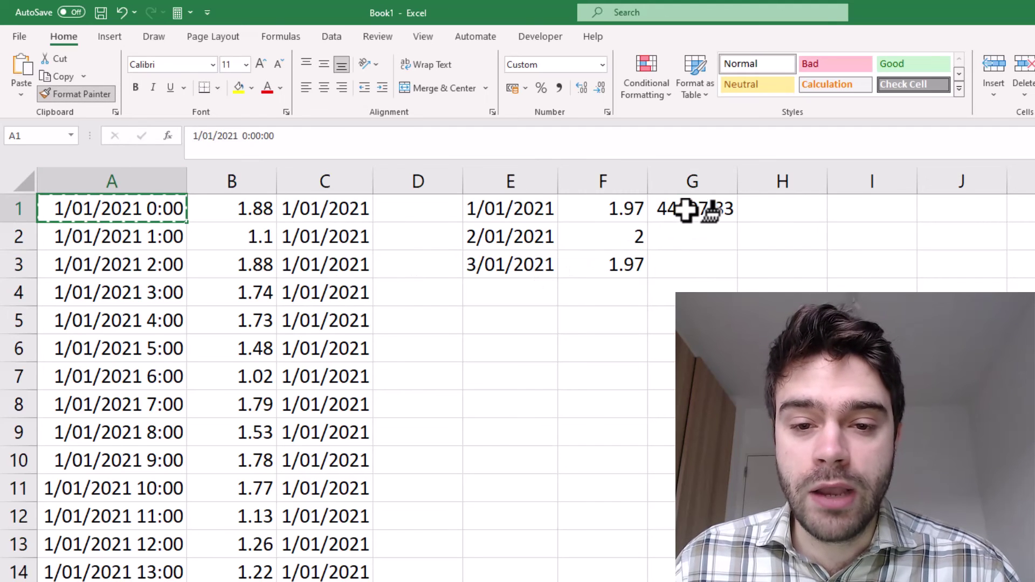
{"action": "left_click_drag", "start_coordinate": [689, 208], "coordinate": [689, 260]}
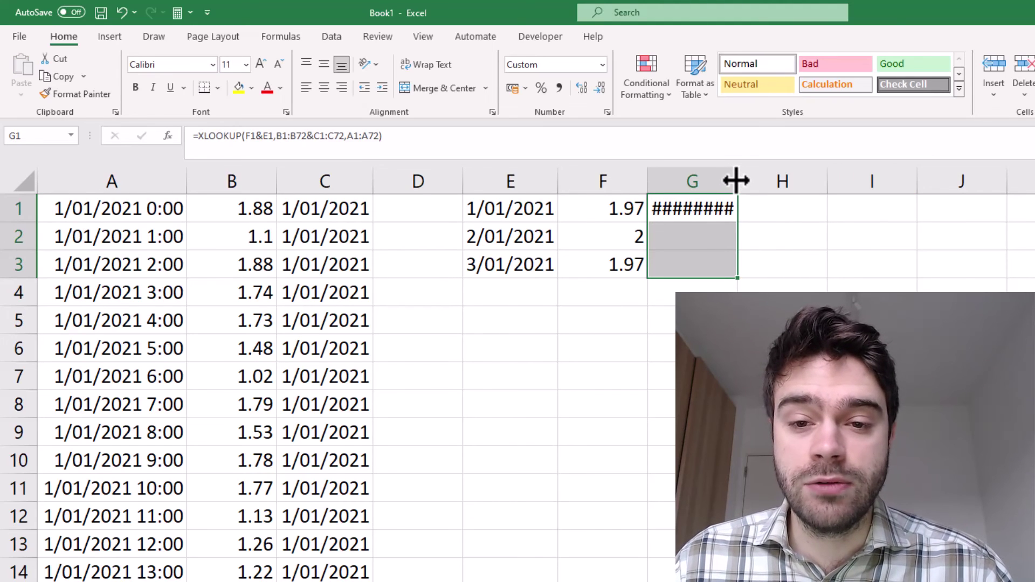
{"action": "double_click", "coordinate": [736, 181]}
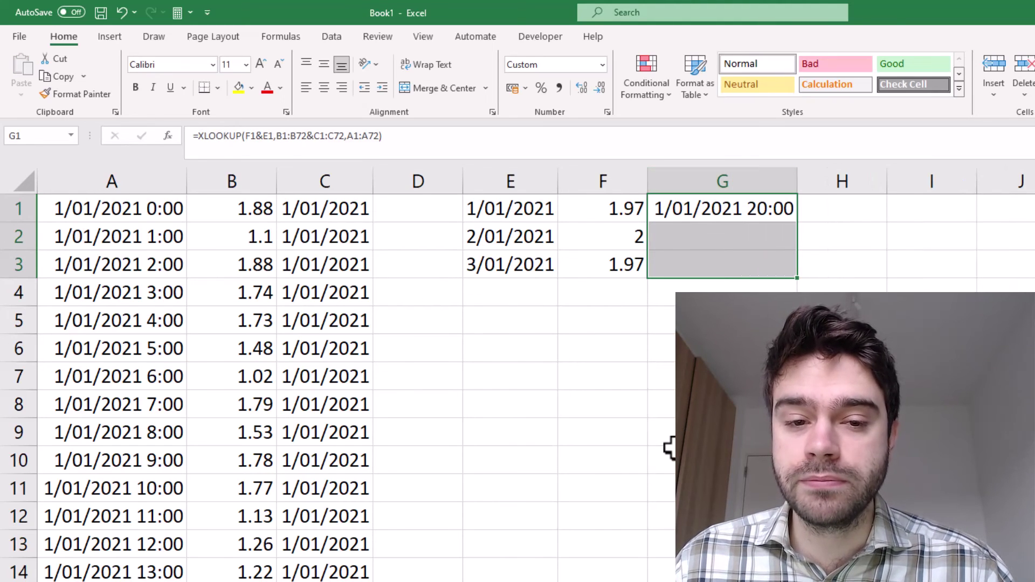
{"action": "left_click", "coordinate": [772, 215]}
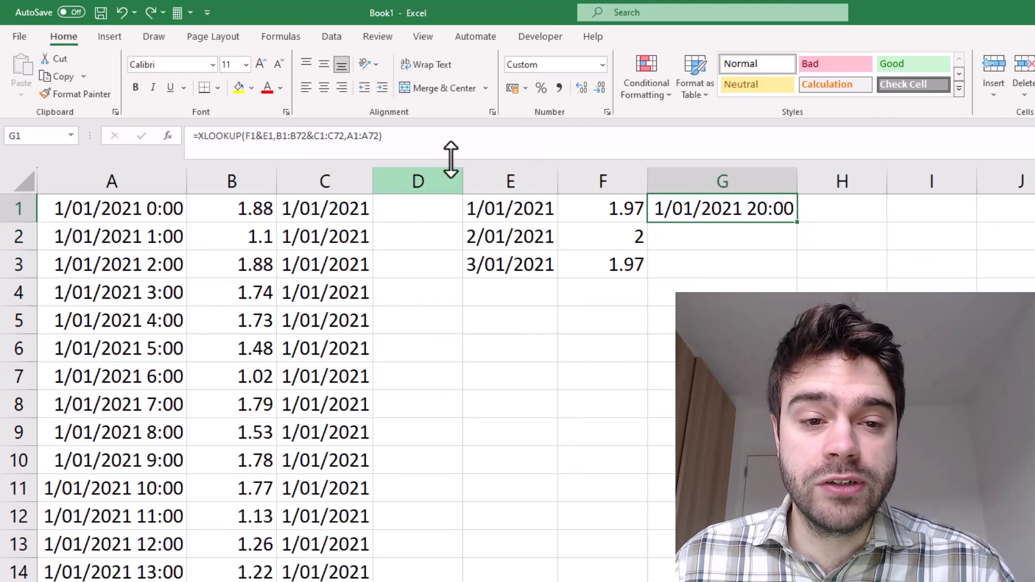
- Make the B1:B72, C1:C72 and A1:A72 references in G1's XLOOKUP absolute
{"action": "left_click", "coordinate": [437, 154]}
{"action": "left_click", "coordinate": [285, 136]}
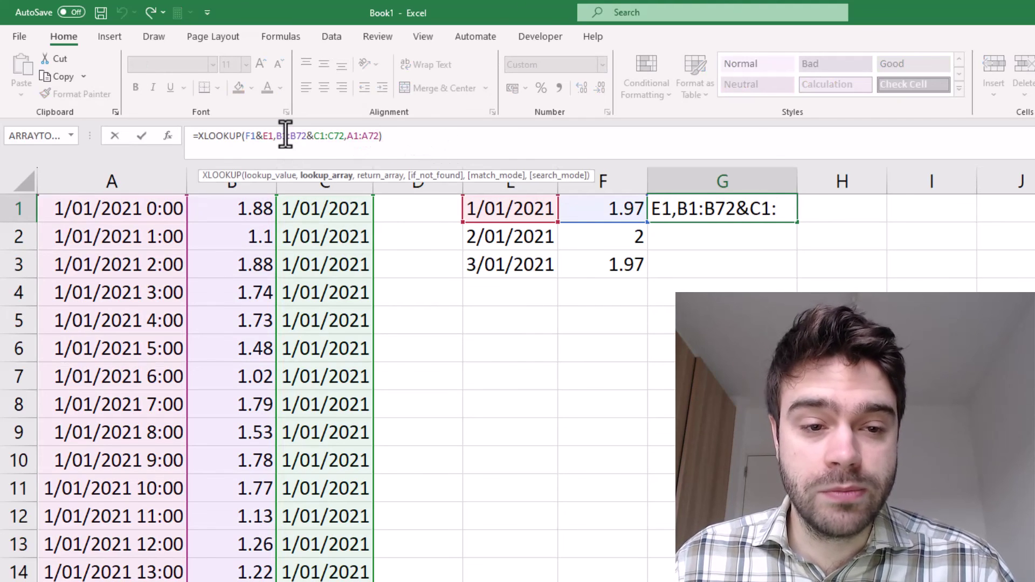
{"action": "key", "text": "F4"}
{"action": "left_click", "coordinate": [308, 136]}
{"action": "key", "text": "F4"}
{"action": "left_click", "coordinate": [342, 136]}
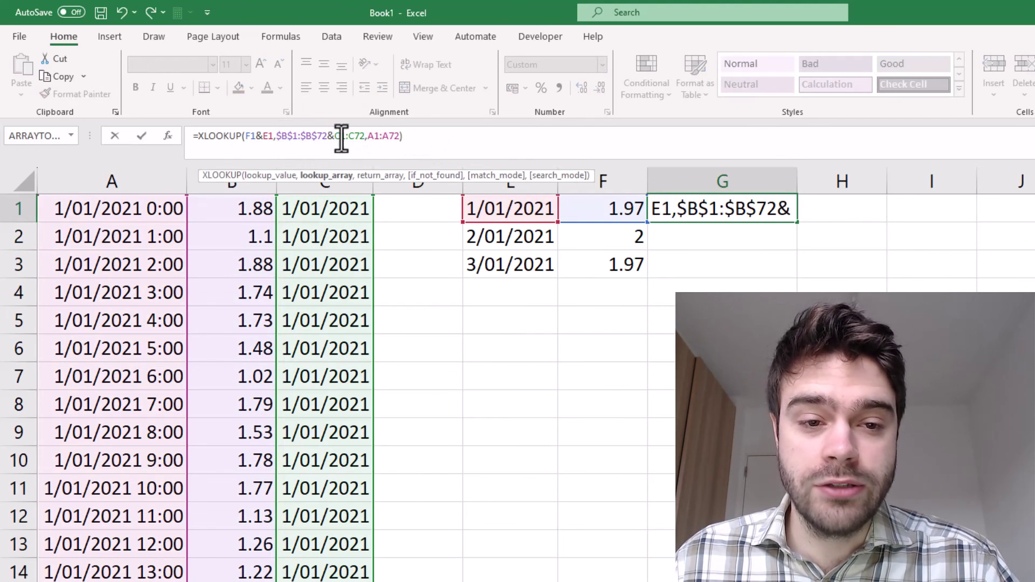
{"action": "key", "text": "F4"}
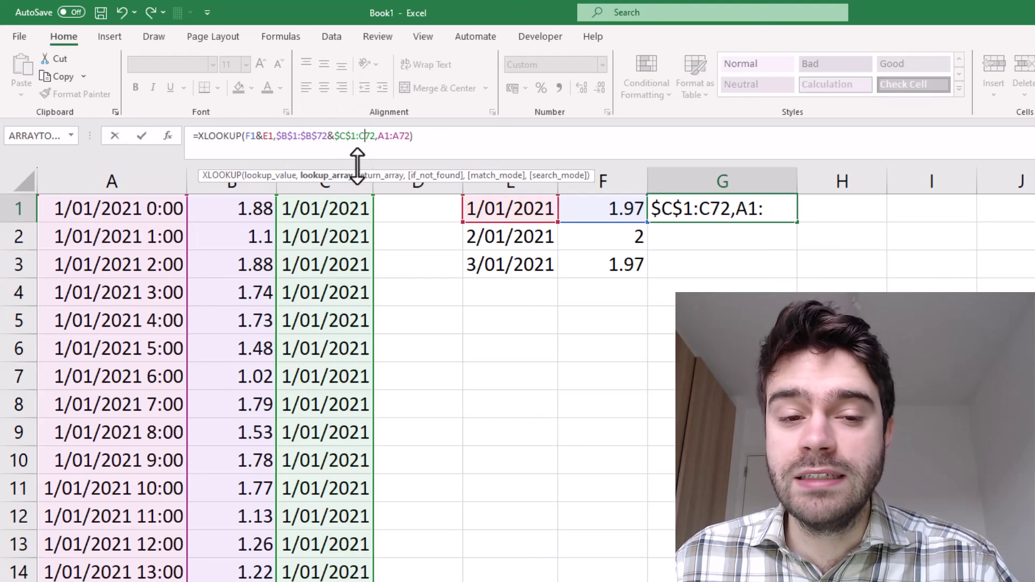
{"action": "key", "text": "F4"}
{"action": "left_click", "coordinate": [393, 136]}
{"action": "key", "text": "F4"}
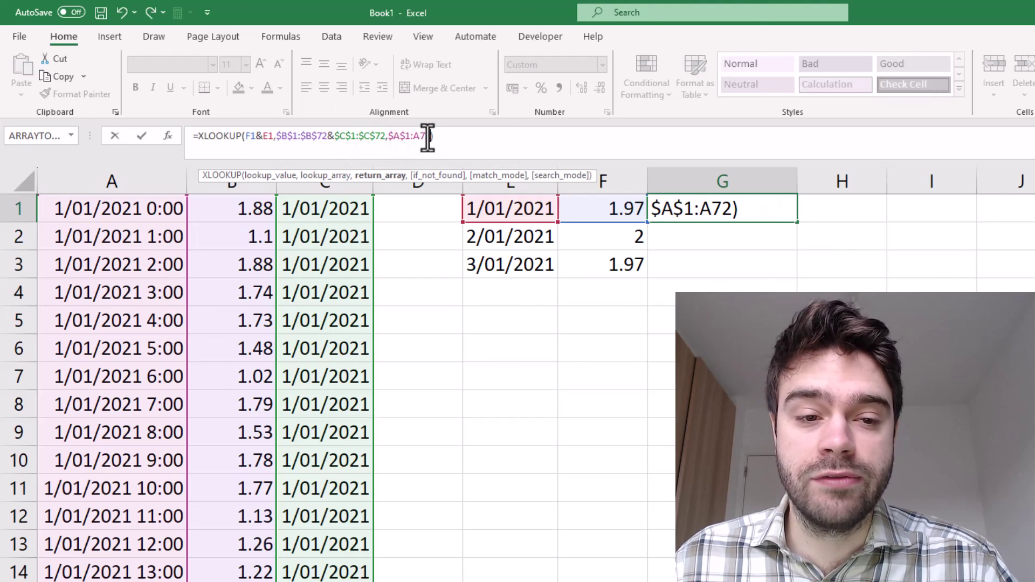
{"action": "left_click", "coordinate": [428, 136]}
{"action": "key", "text": "F4"}
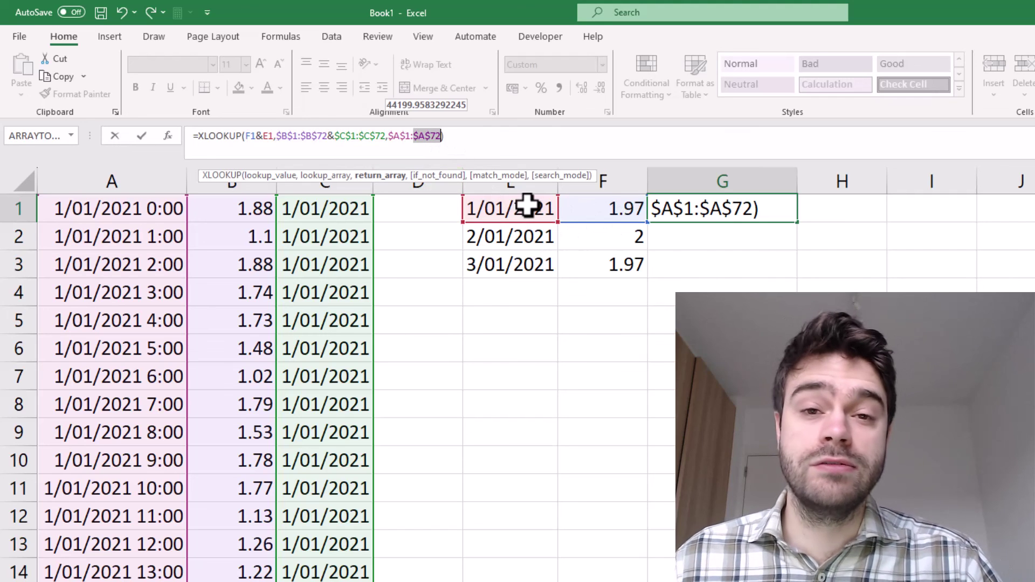
{"action": "key", "text": "Return"}
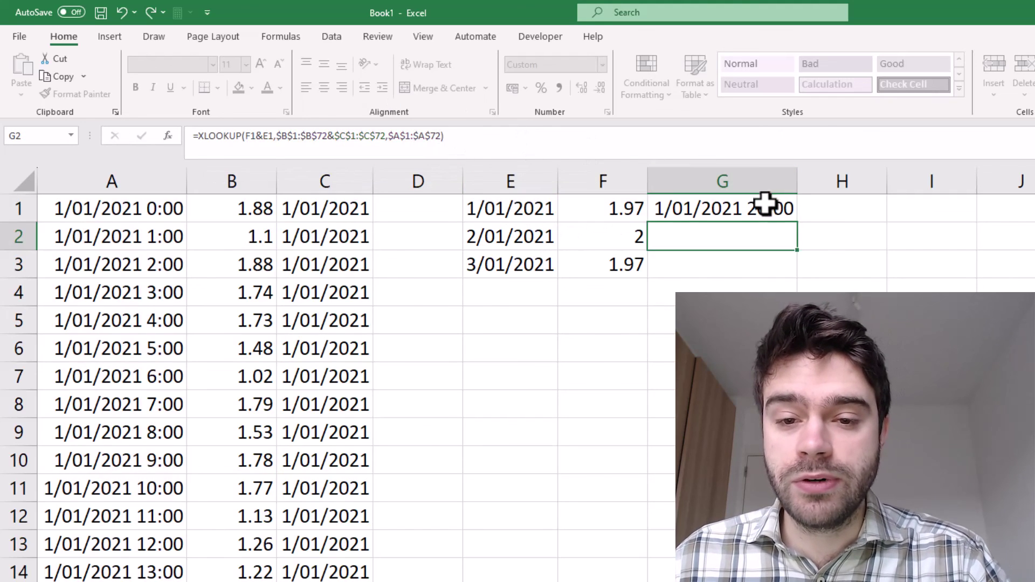
- Fill the XLOOKUP down to G3, returning 2/01/2021 19:00 and 3/01/2021 2:00
{"action": "left_click", "coordinate": [766, 205]}
{"action": "double_click", "coordinate": [798, 222]}
{"action": "left_click", "coordinate": [825, 259]}
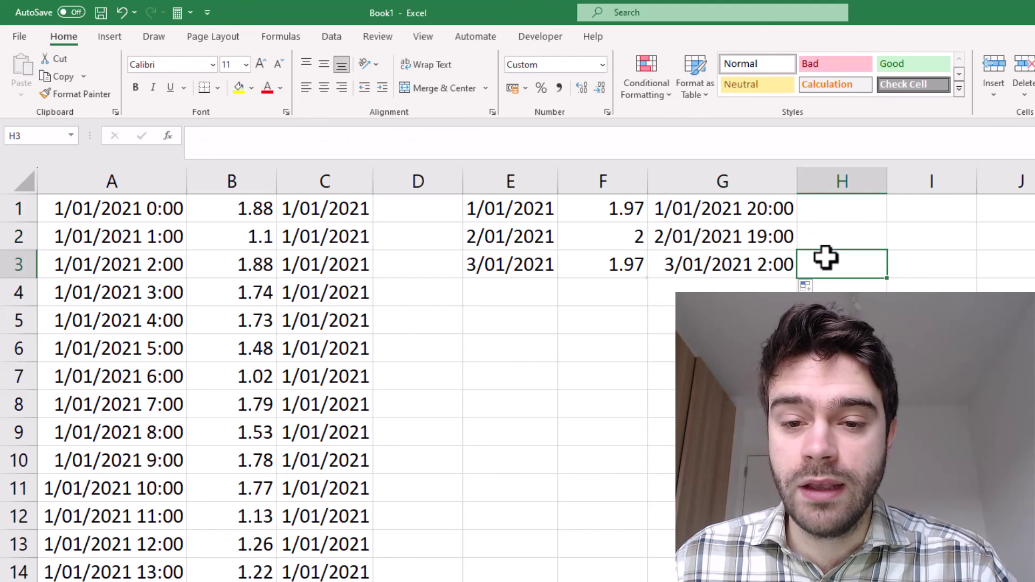